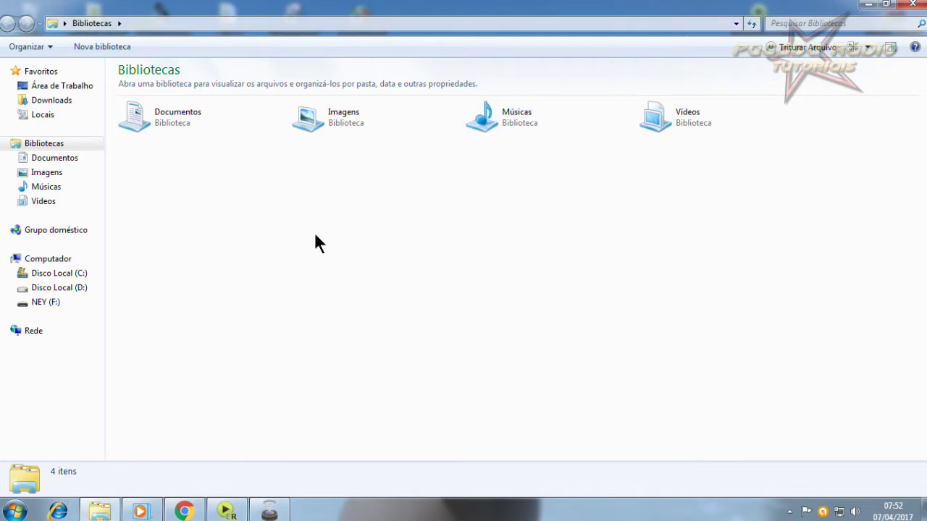
Look through the easyRadio Listas folder on Disco Local (C:), and return to the drive's folder list.
click(65, 279)
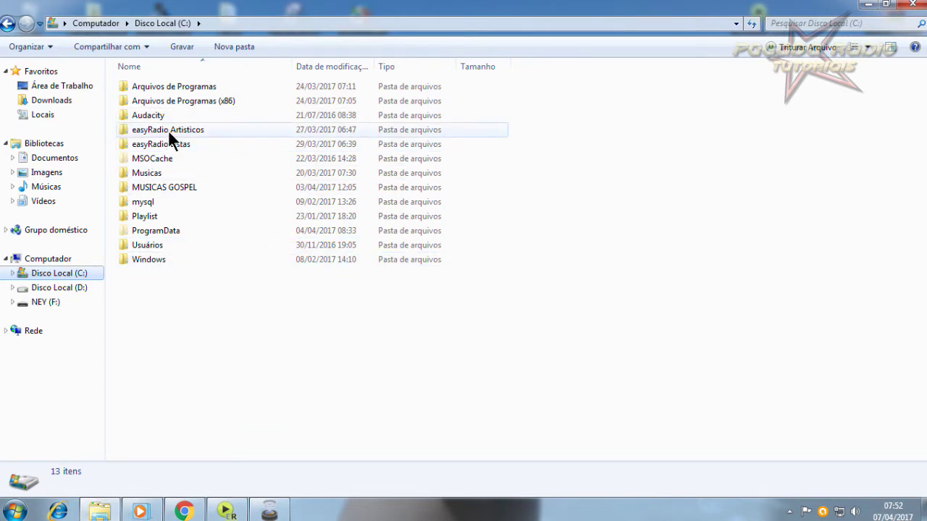
mouse_move(169, 129)
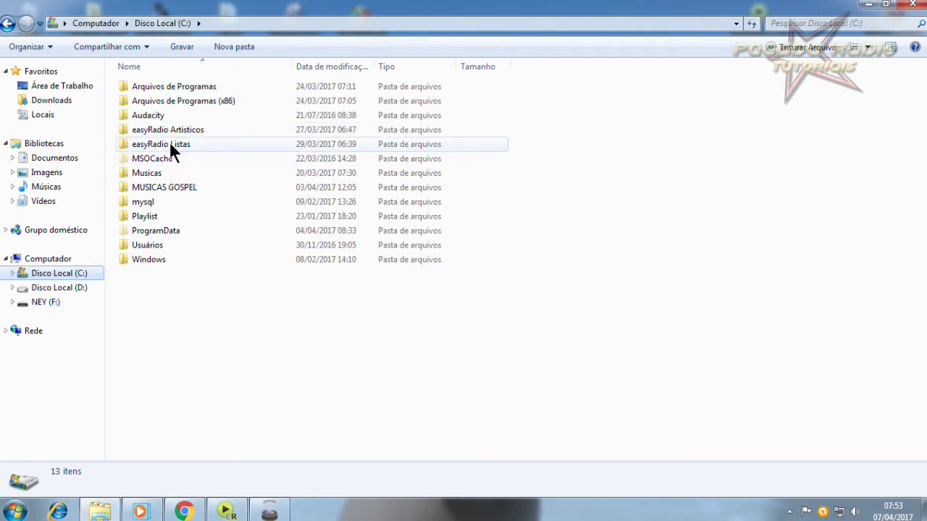
double_click(172, 145)
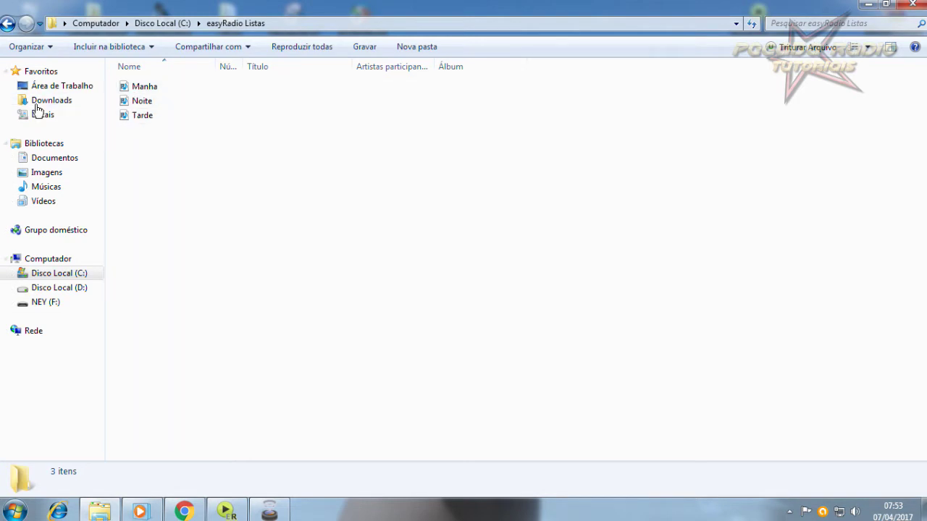
click(7, 23)
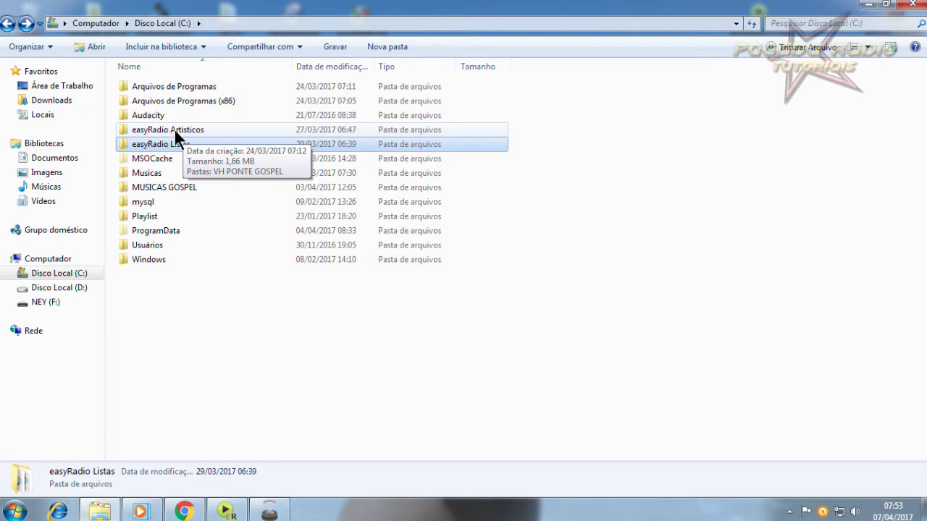
Examine the easyRadio Artisticos folder on Disco Local (C:) and its VH PONTE GOSPEL subfolder.
double_click(176, 134)
click(6, 24)
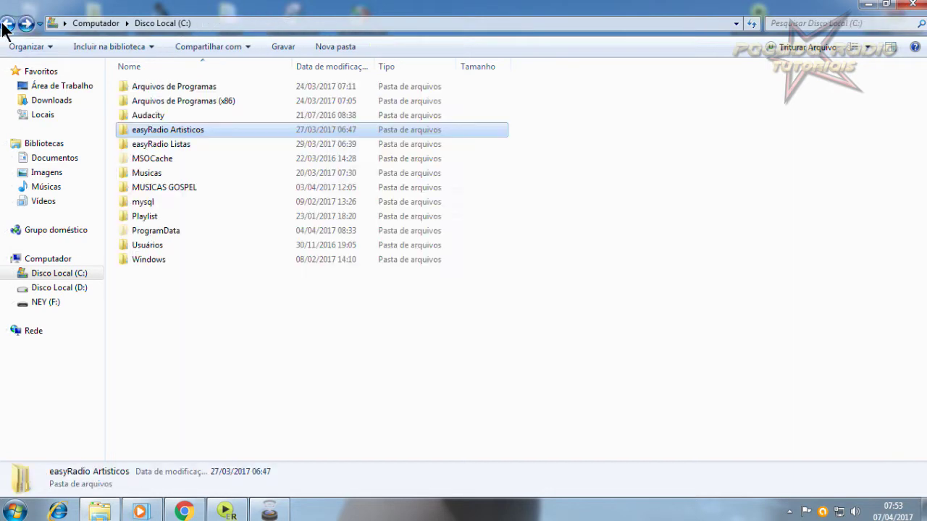
double_click(183, 130)
double_click(146, 87)
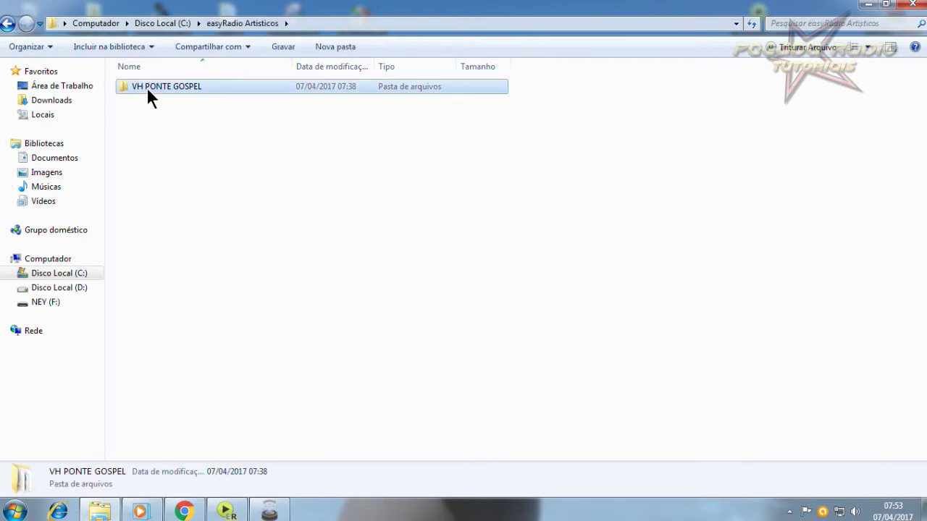
click(7, 23)
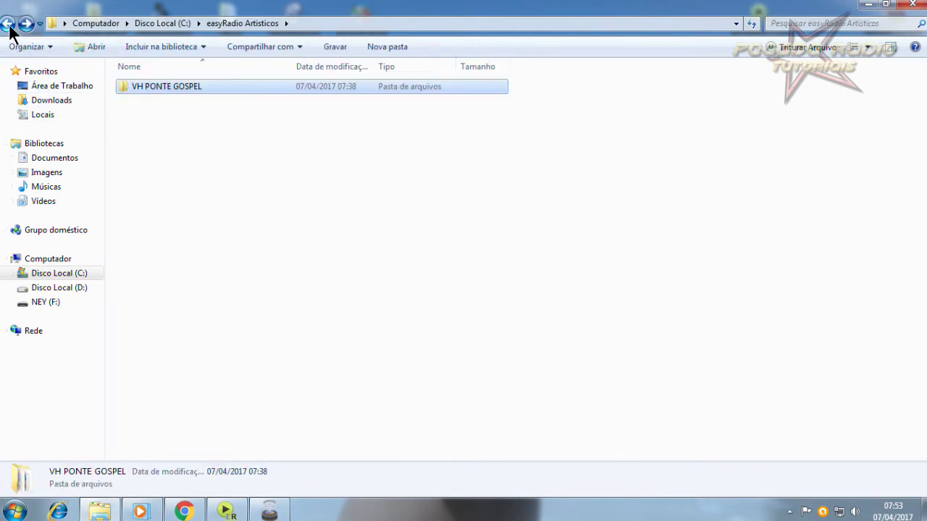
click(8, 24)
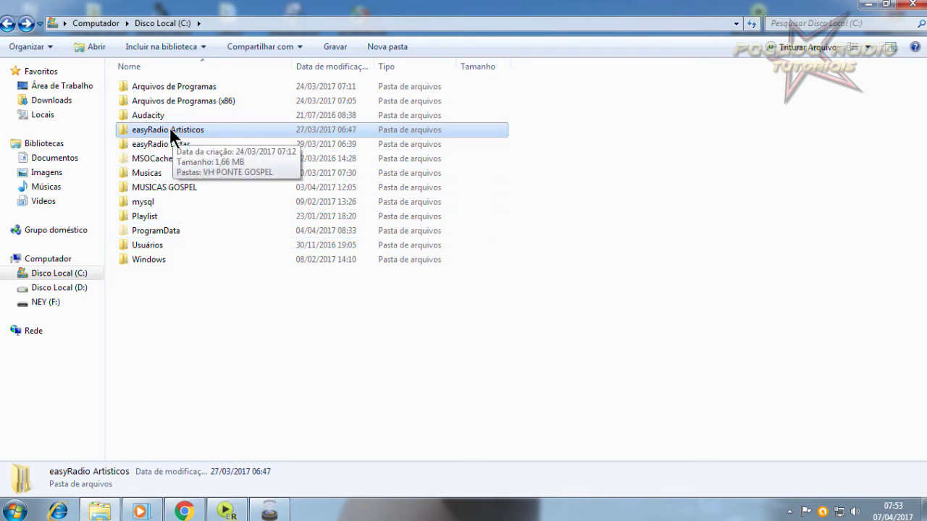
double_click(168, 127)
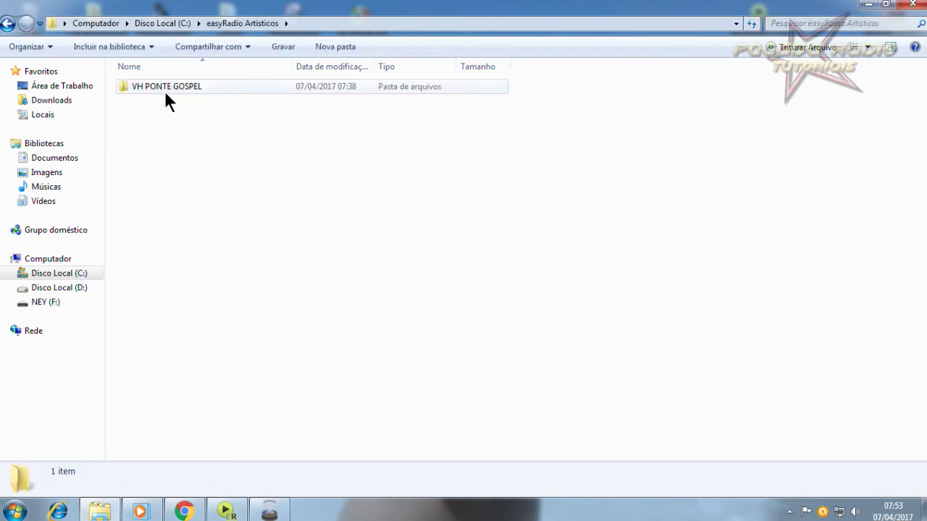
click(7, 24)
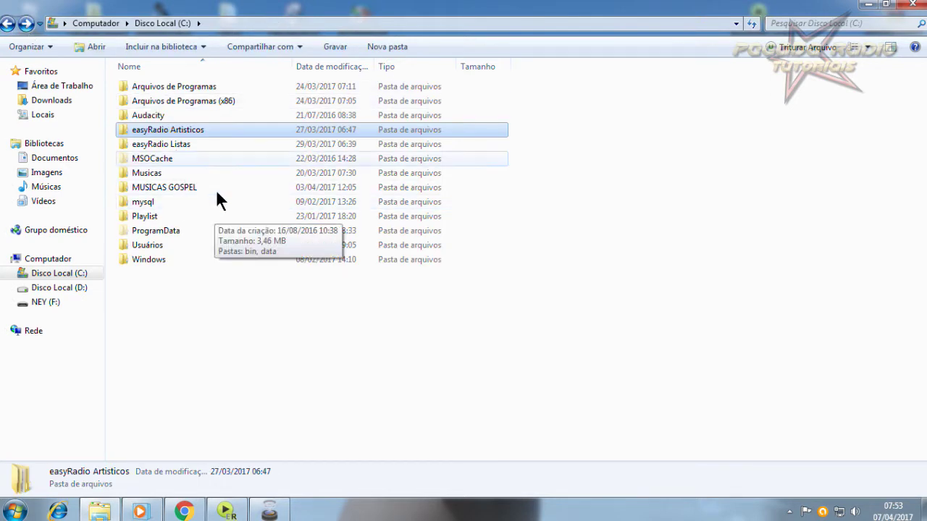
double_click(174, 133)
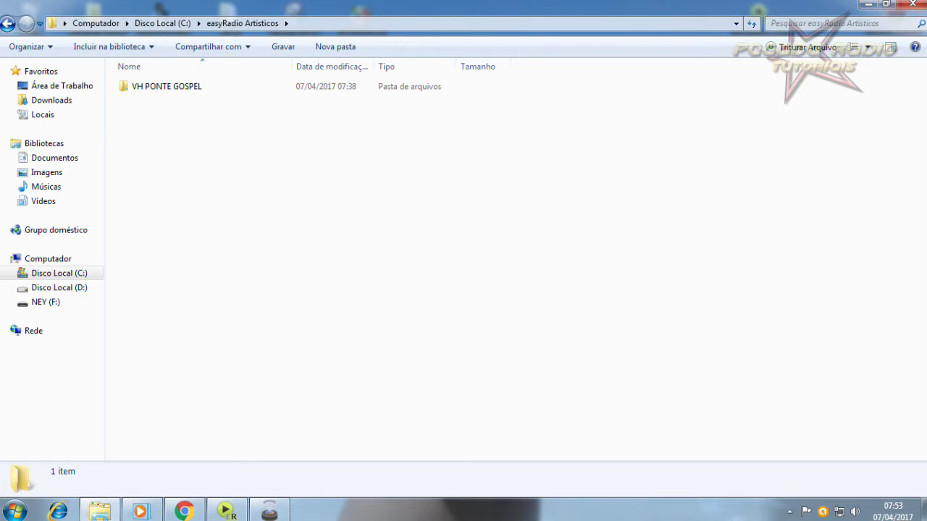
Close the file browser, switch to easyRadio and show its Artísticos section.
click(912, 4)
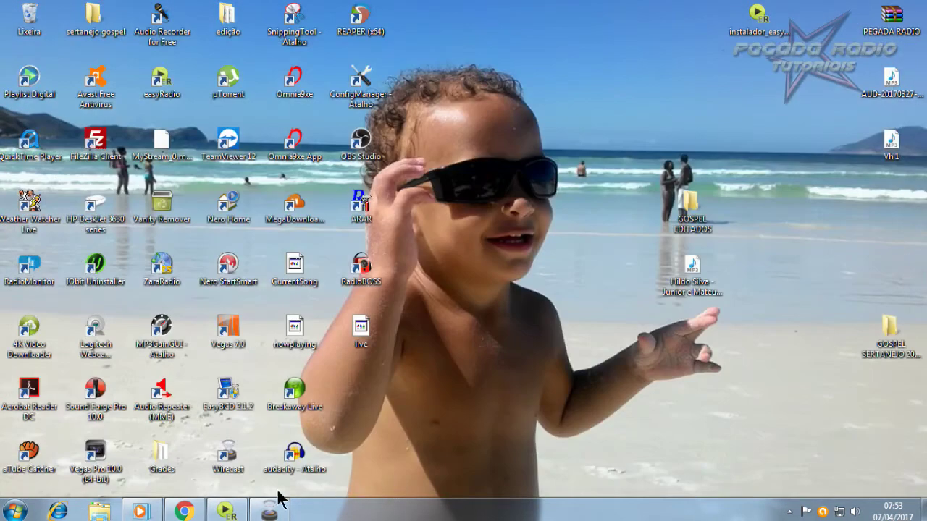
click(237, 513)
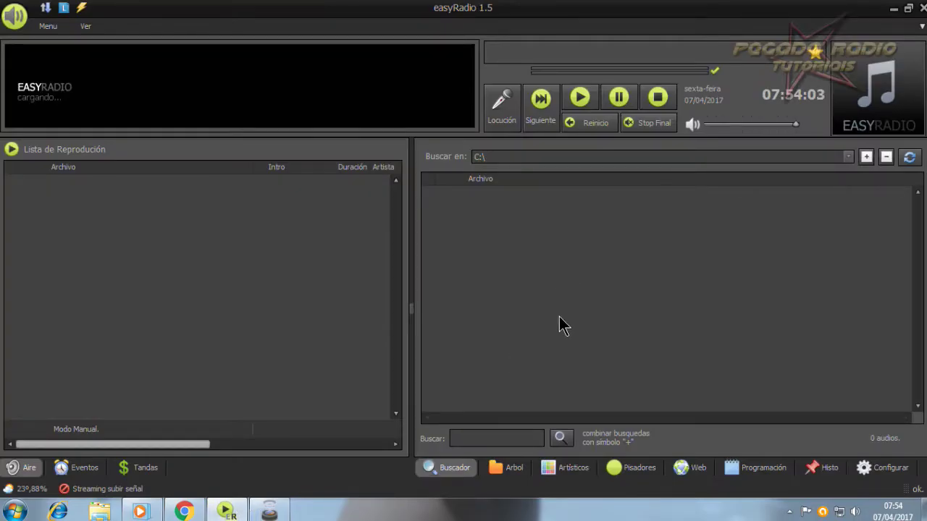
click(572, 467)
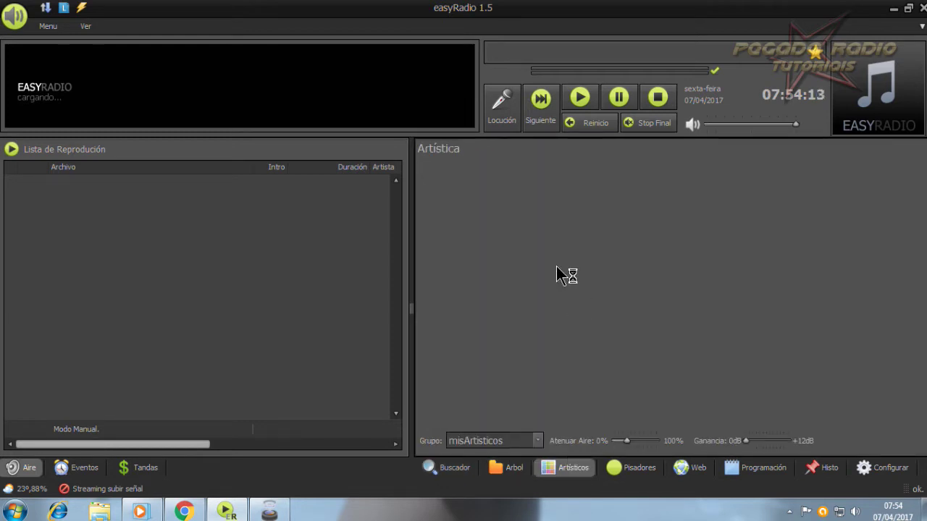
right_click(529, 233)
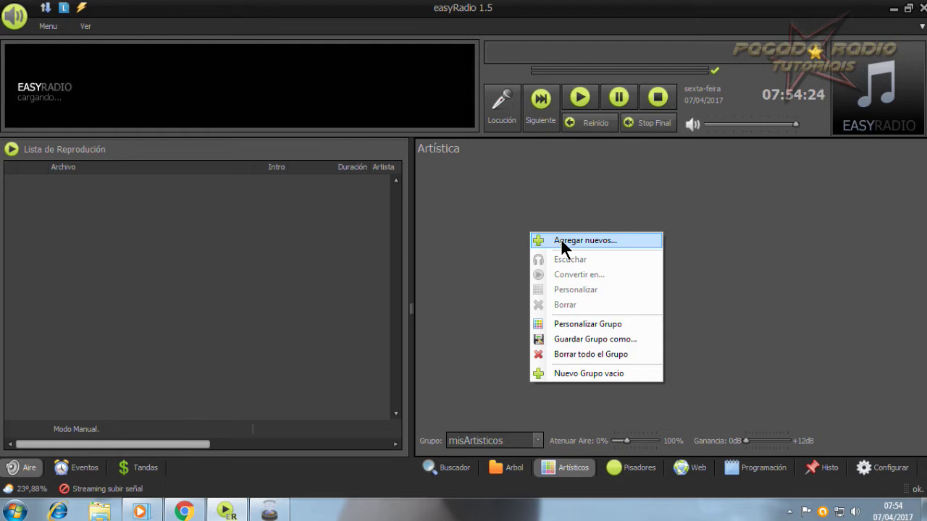
click(562, 242)
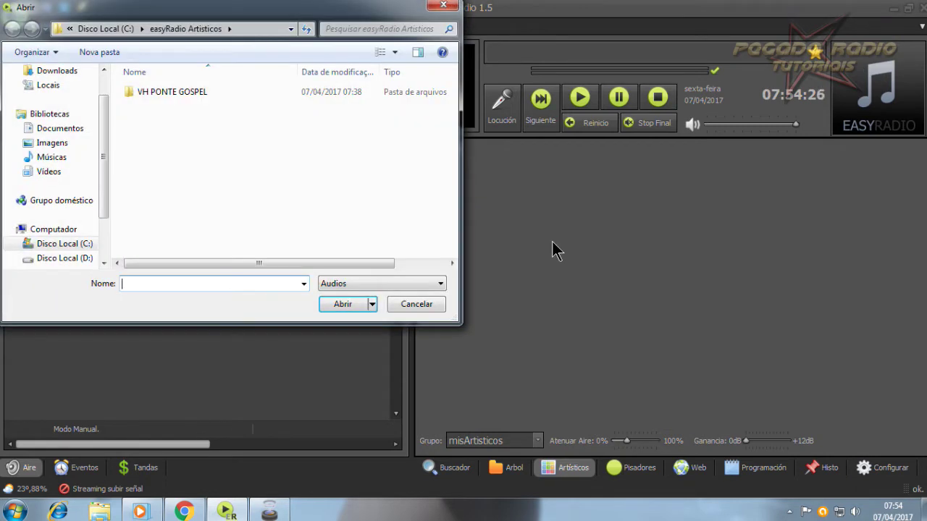
click(416, 304)
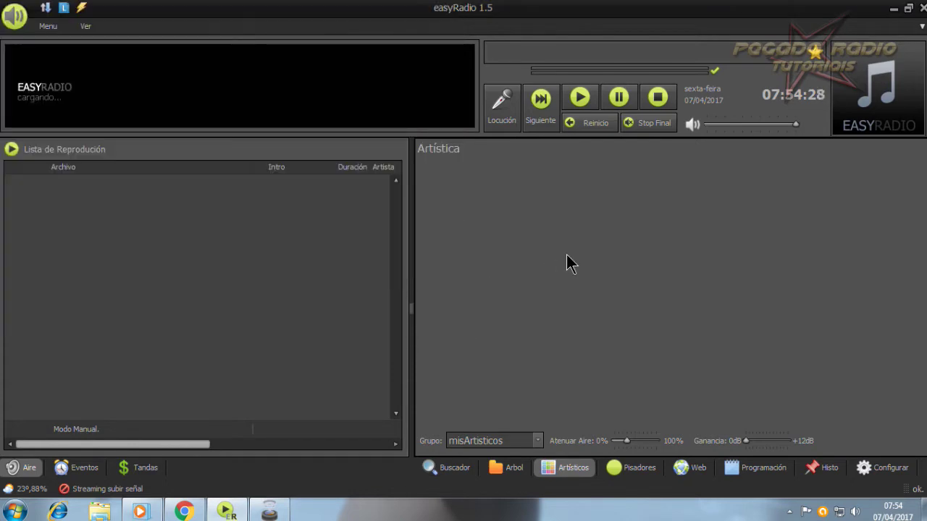
right_click(567, 256)
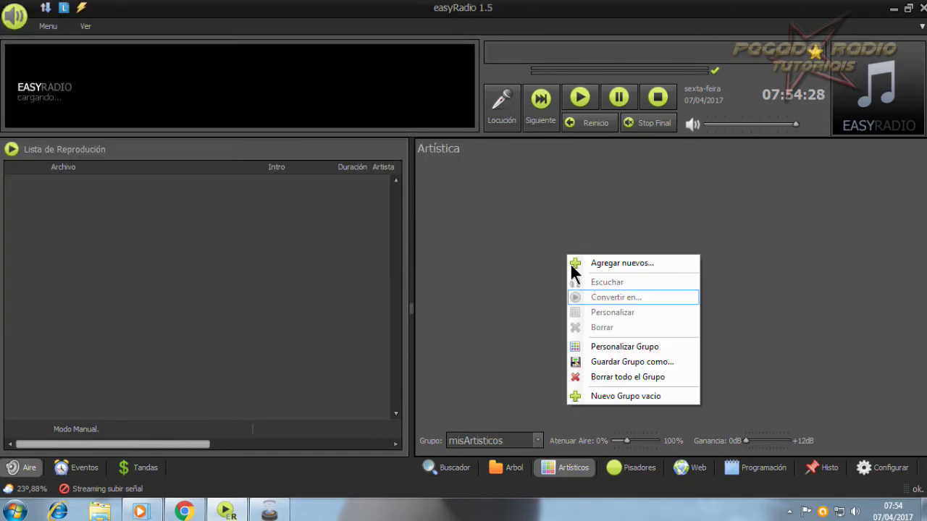
click(616, 397)
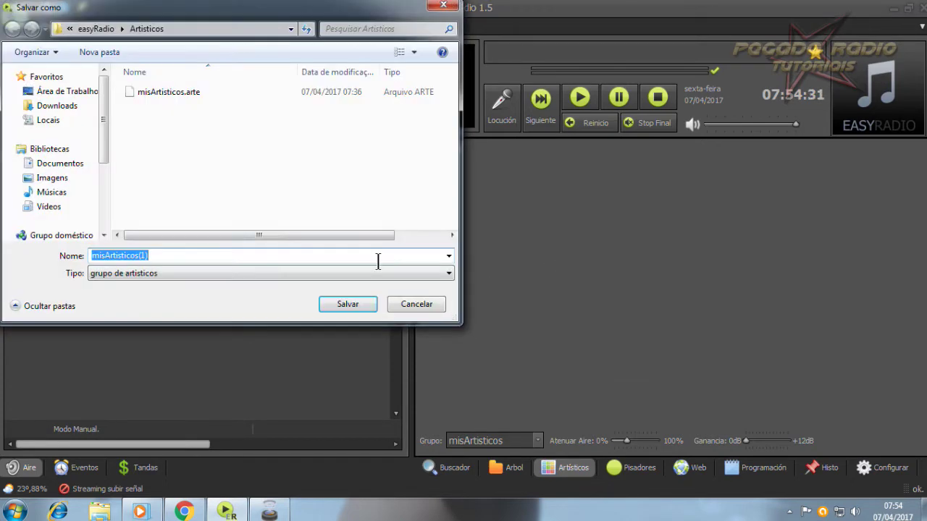
click(411, 305)
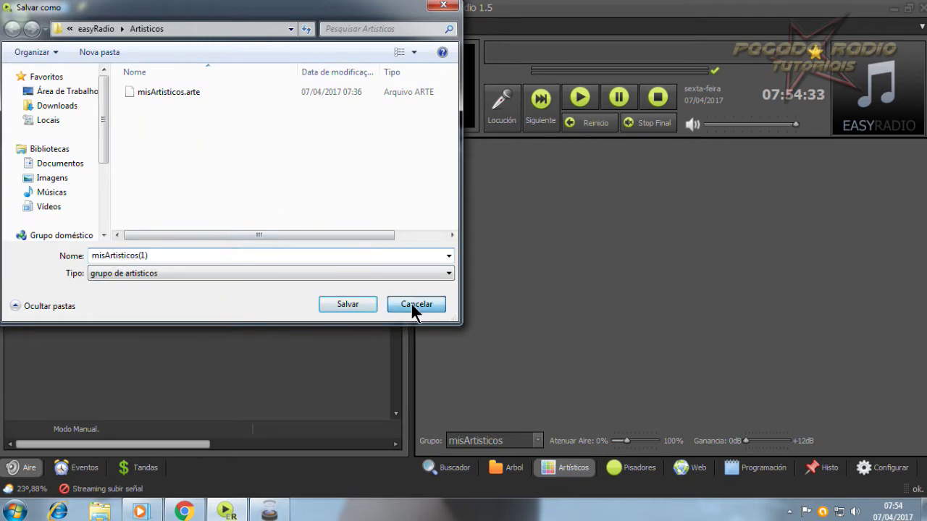
click(538, 439)
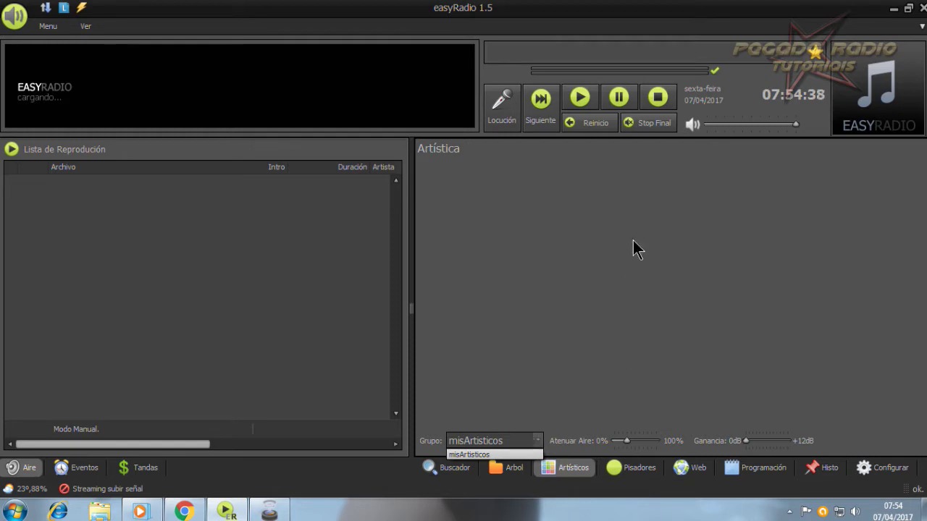
click(561, 300)
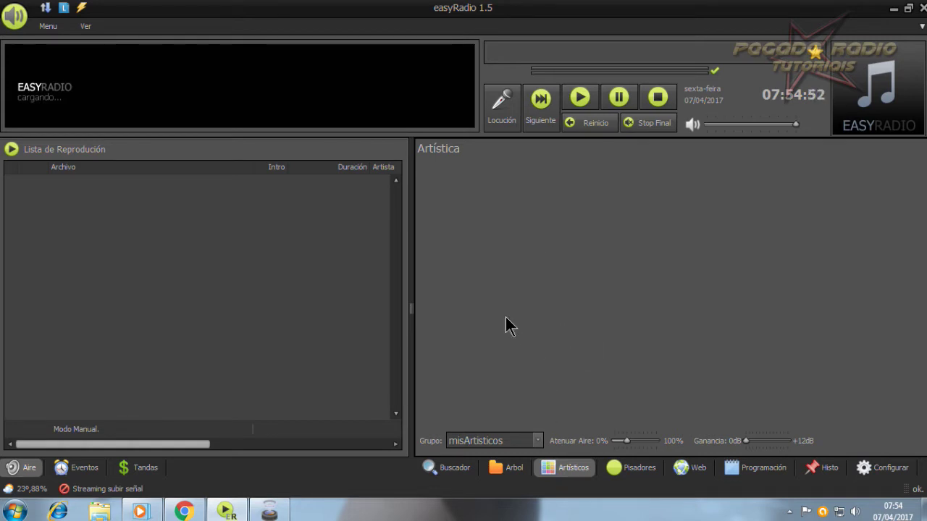
Create a new empty artistic group and save it as Trilhas.
right_click(499, 263)
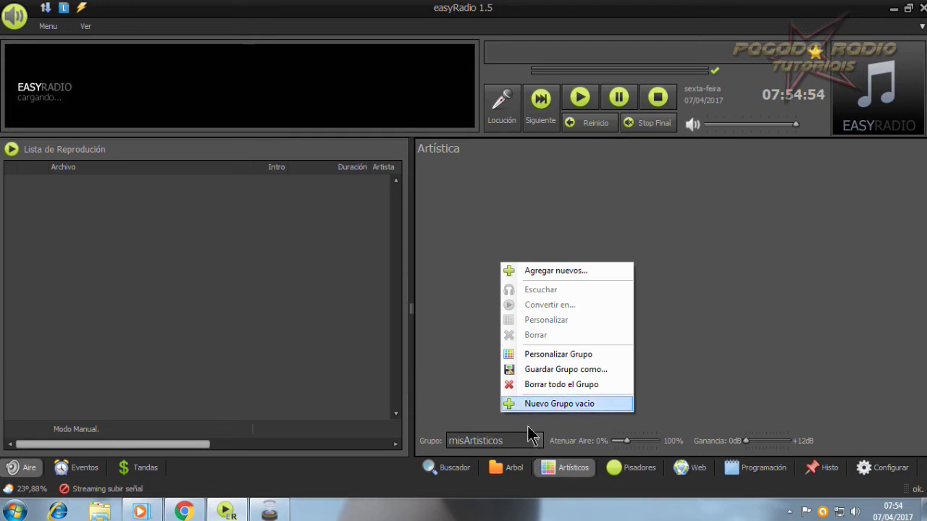
click(547, 403)
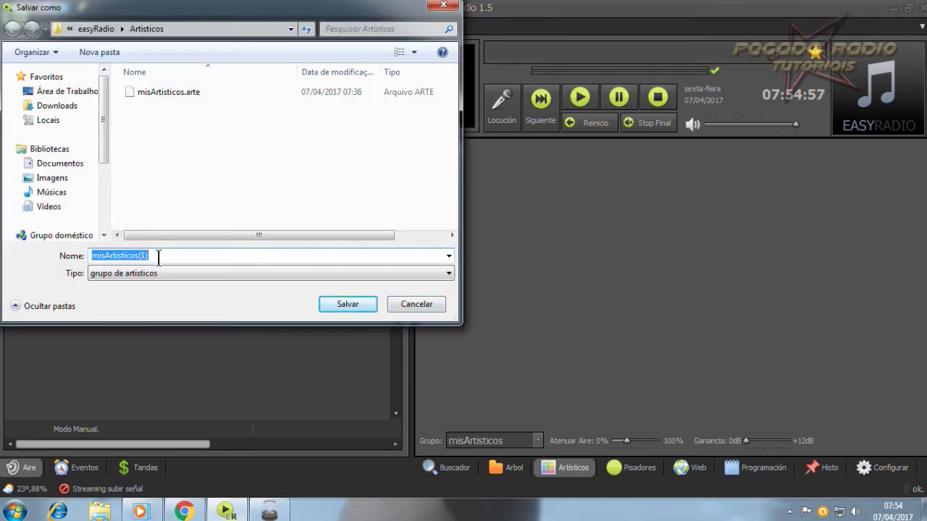
text(Trilhas)
click(333, 304)
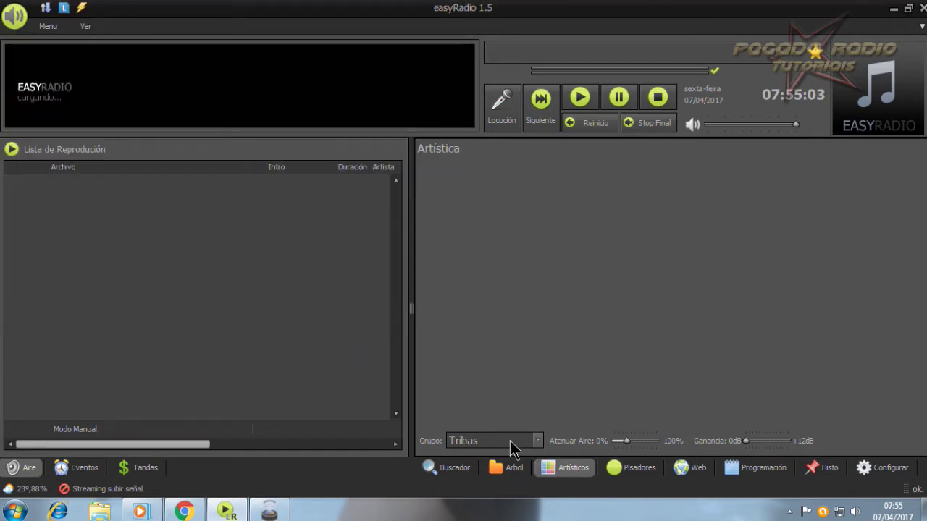
Switch the artistic group to misArtisticos and review the list of available groups.
click(539, 441)
click(495, 452)
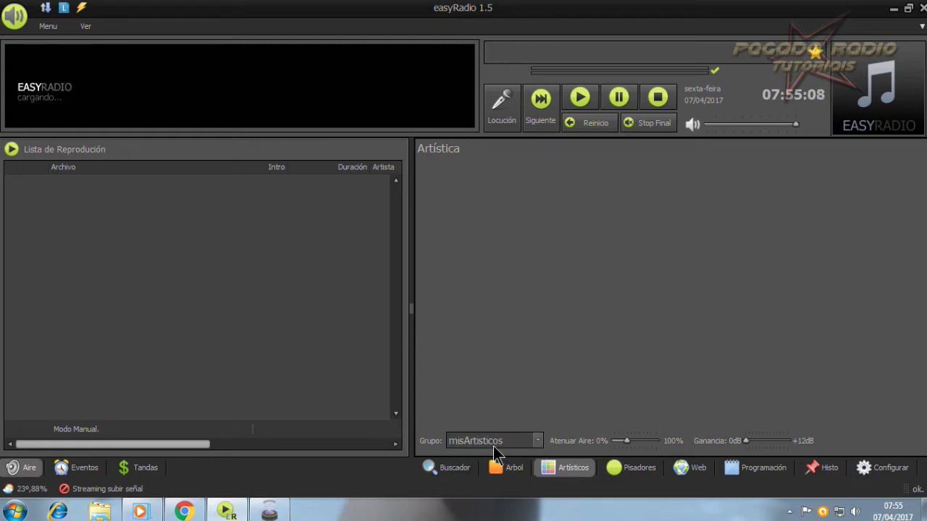
click(537, 441)
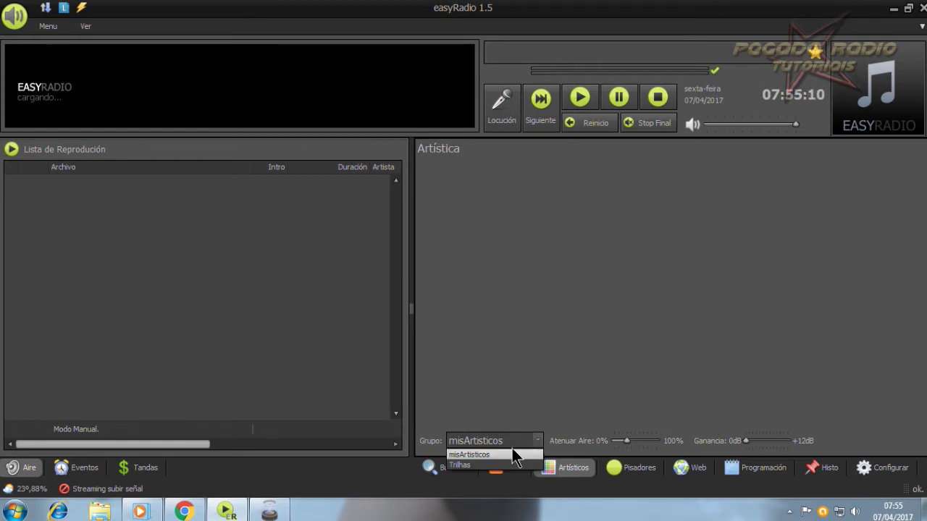
click(505, 382)
Create another empty artistic group and save it as Vinhetas.
right_click(486, 284)
click(522, 425)
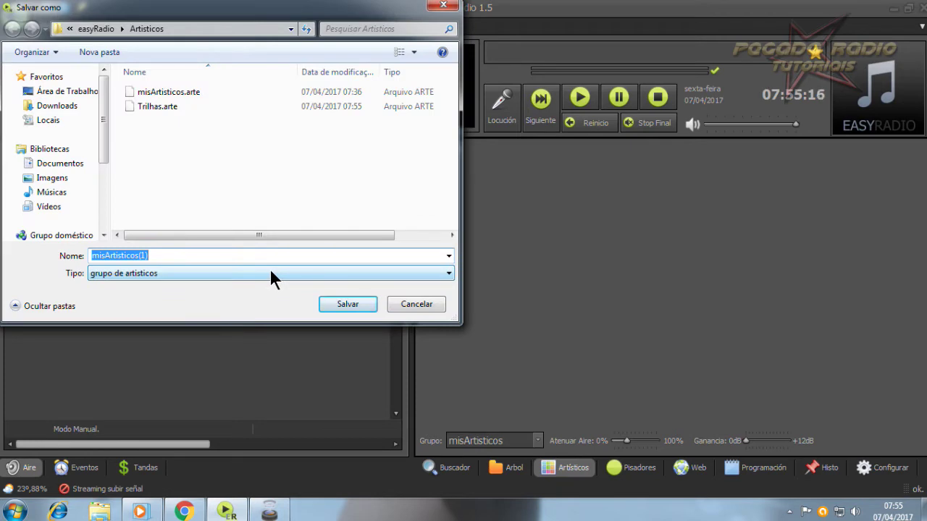
text(Vinhetas)
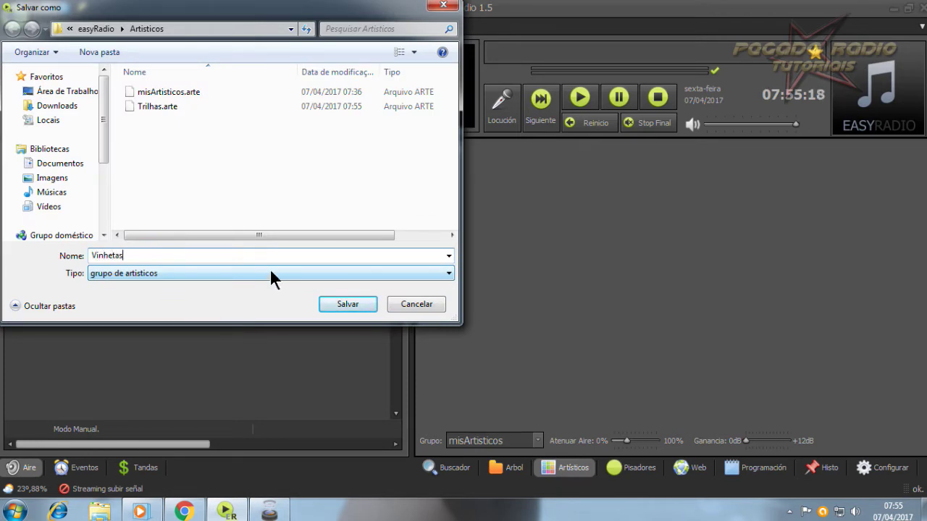
click(357, 302)
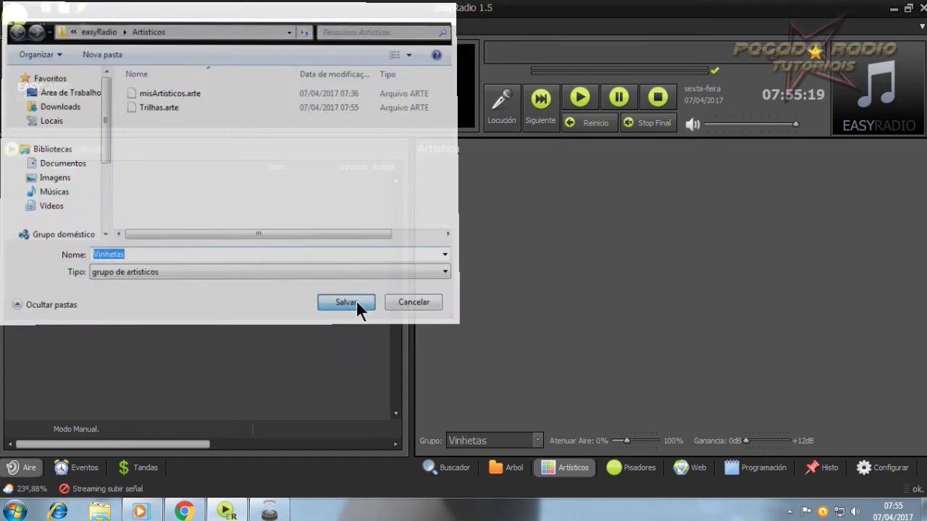
Check the new groups by switching the active group to Trilhas and back to Vinhetas.
click(536, 440)
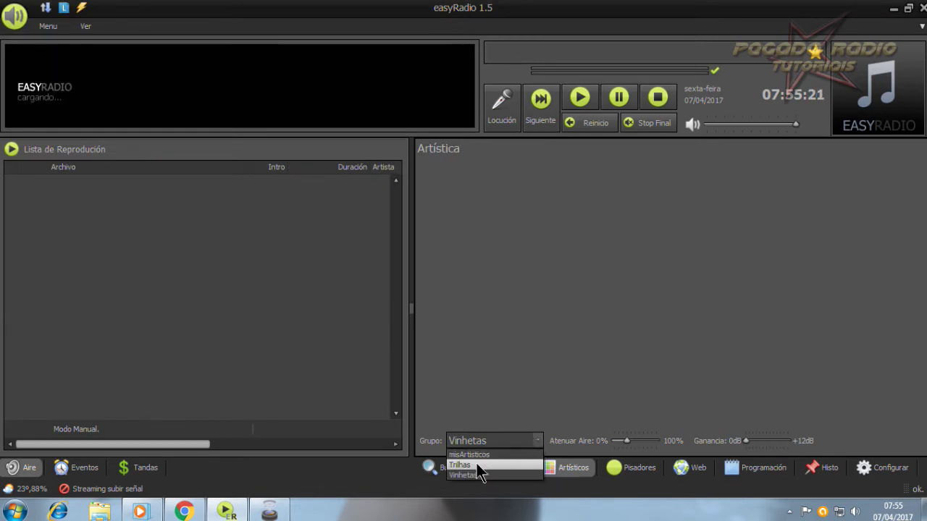
click(478, 466)
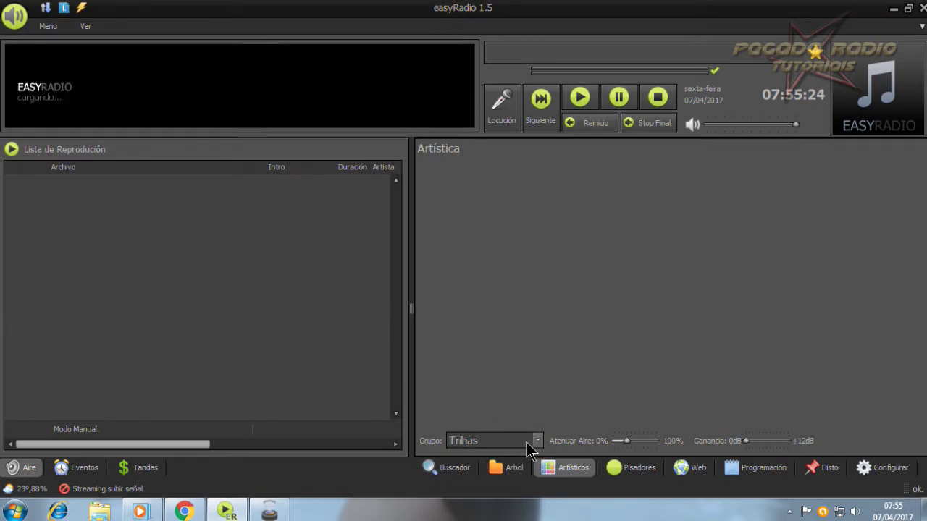
click(536, 440)
click(473, 475)
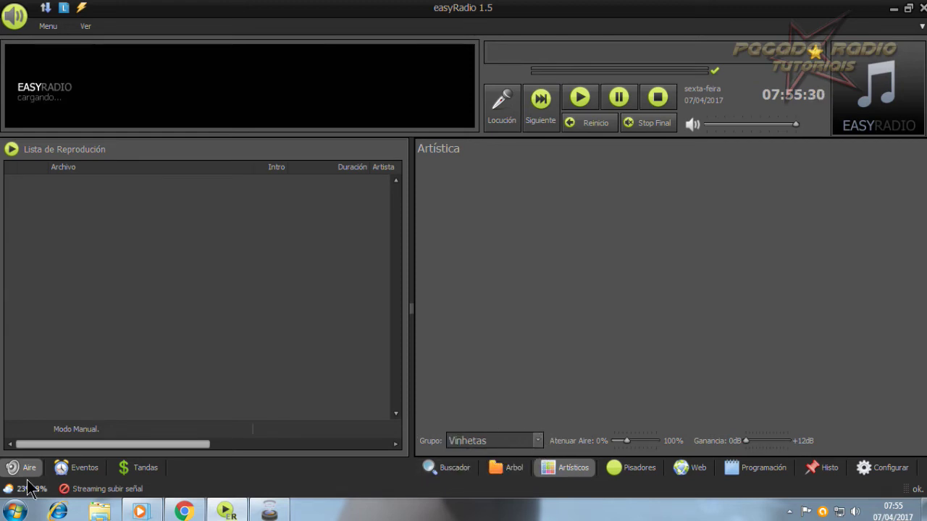
Look inside the easyRadio Artisticos folder on drive C: in Windows Explorer and close the window.
click(105, 514)
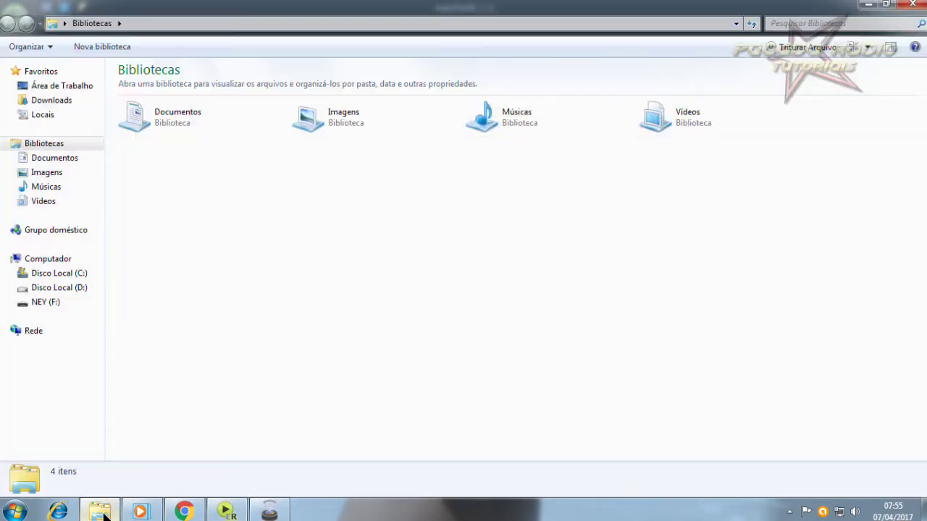
click(38, 272)
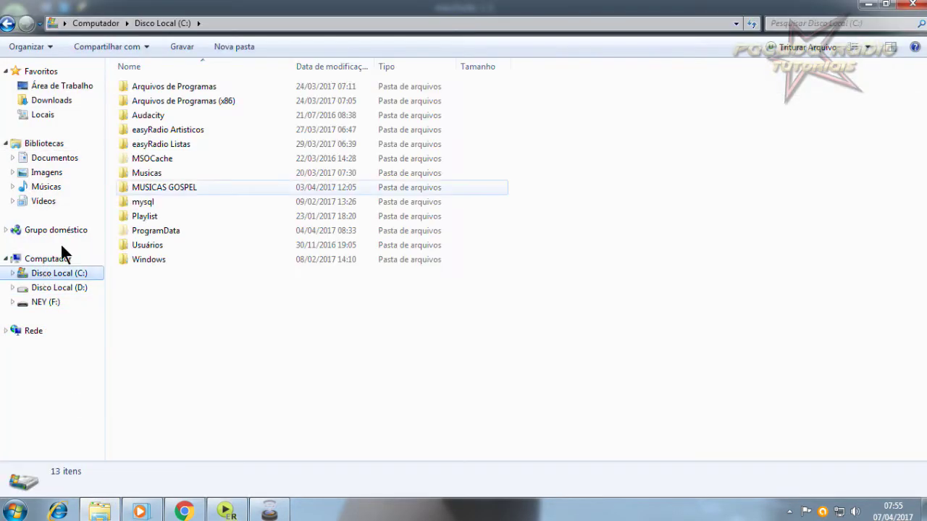
double_click(176, 131)
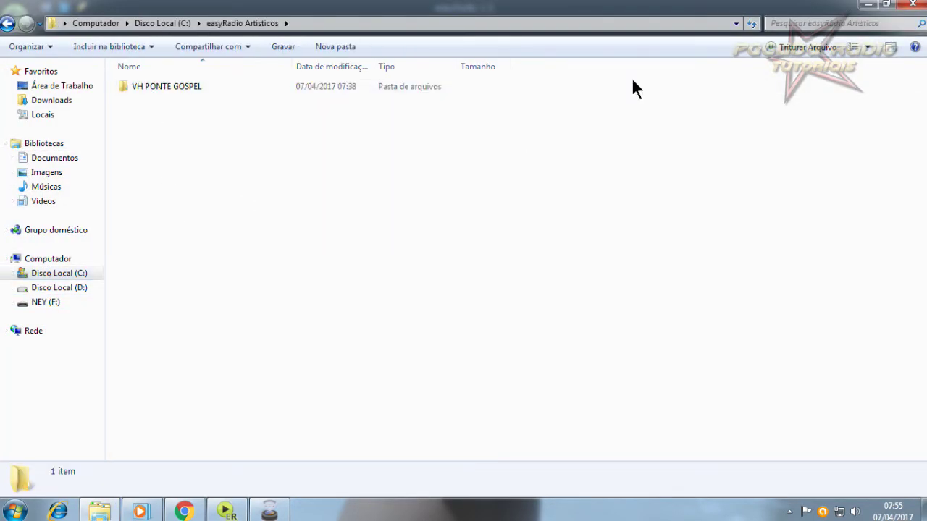
click(910, 6)
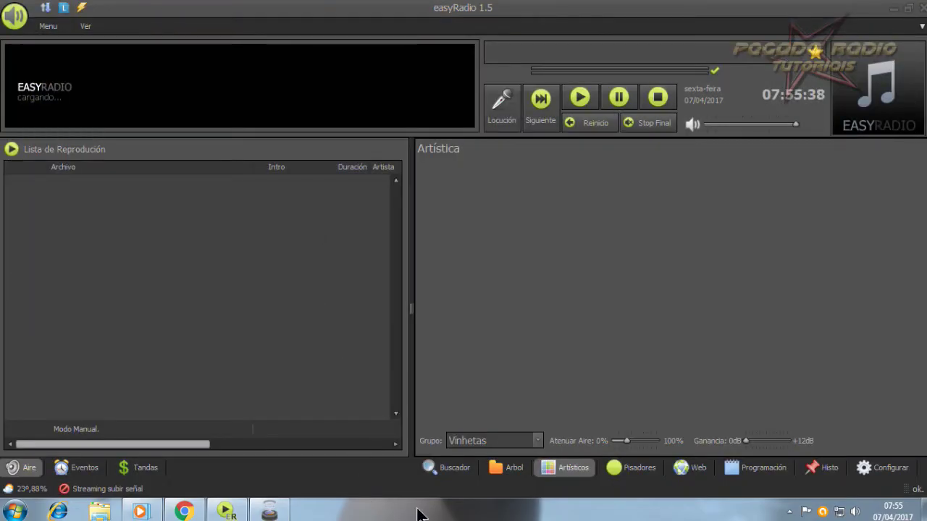
Review the list of artistic groups and keep Vinhetas as the active group.
click(538, 440)
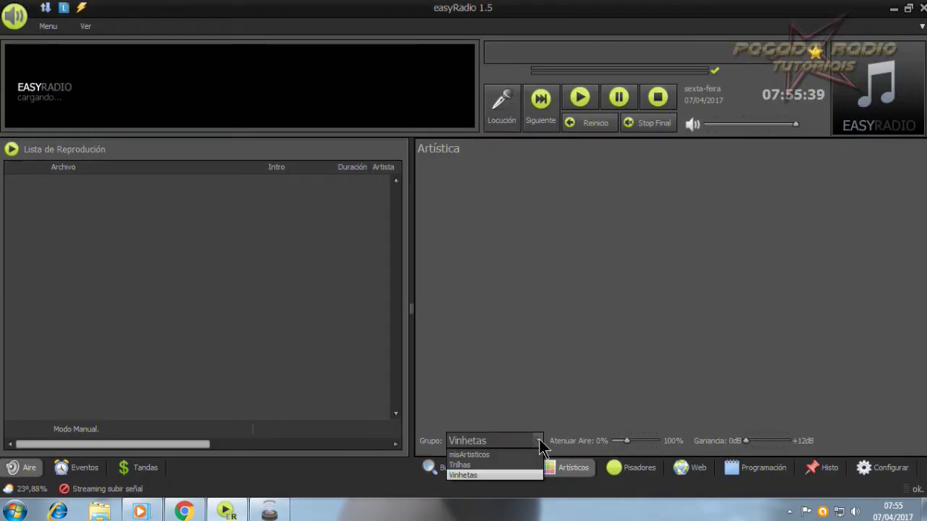
click(462, 477)
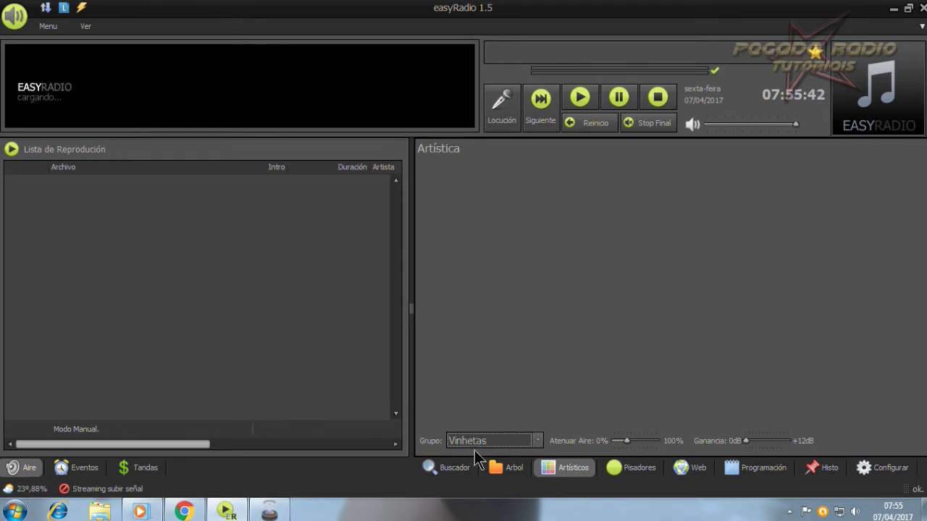
click(541, 440)
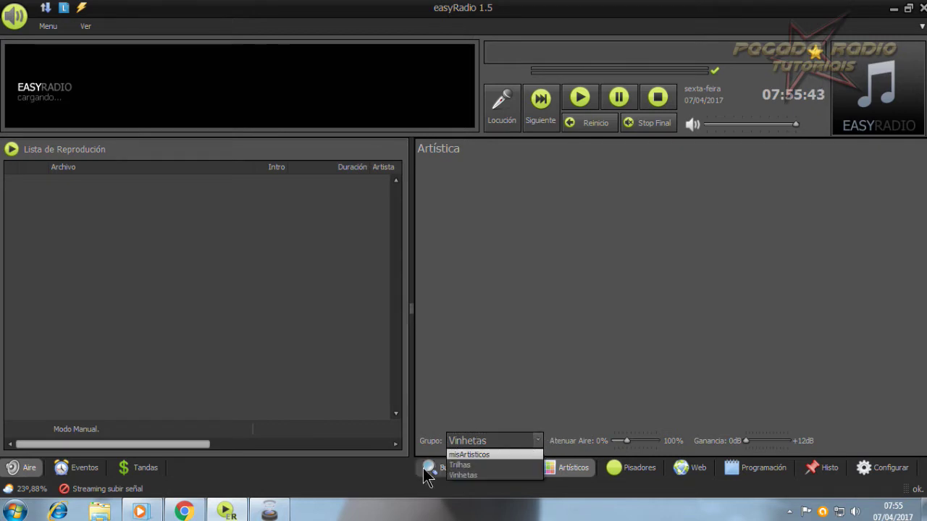
click(460, 477)
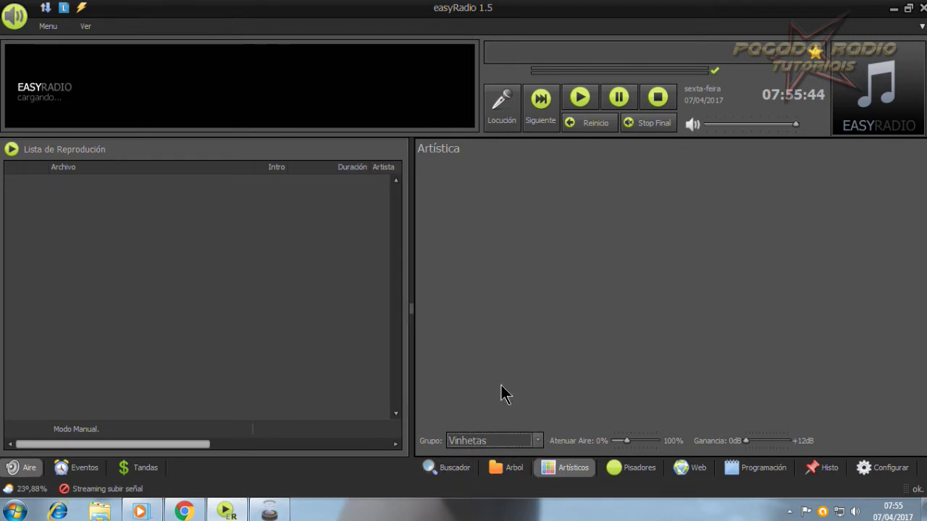
Start adding new audio to the Vinhetas group and open the VH PONTE GOSPEL folder in easyRadio Artisticos.
right_click(522, 225)
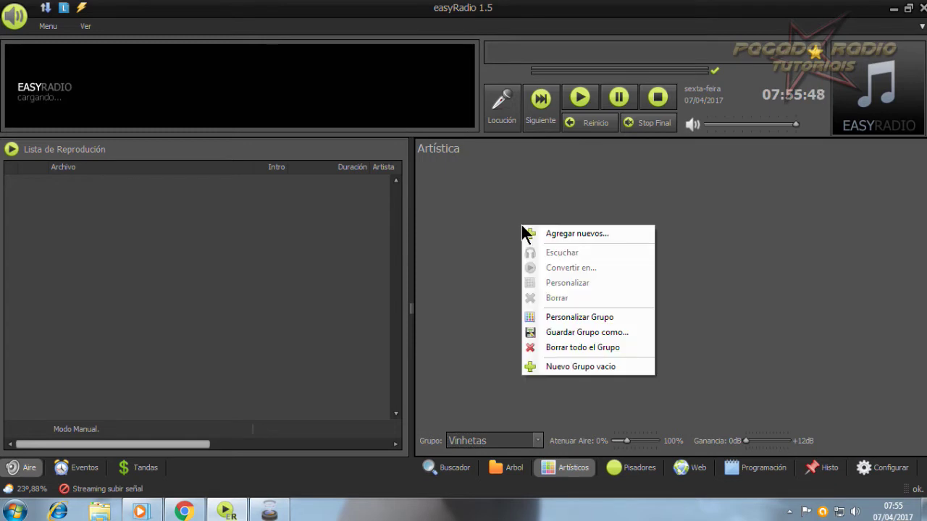
click(591, 233)
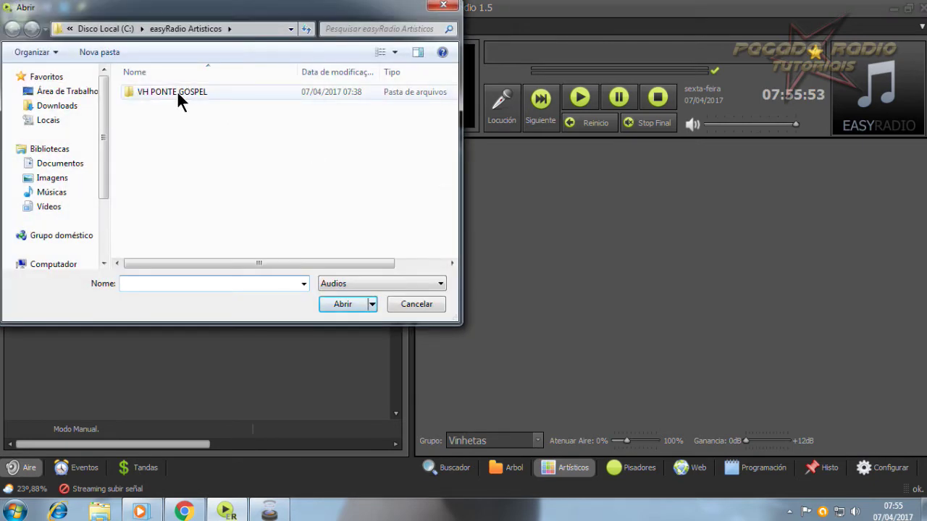
click(177, 91)
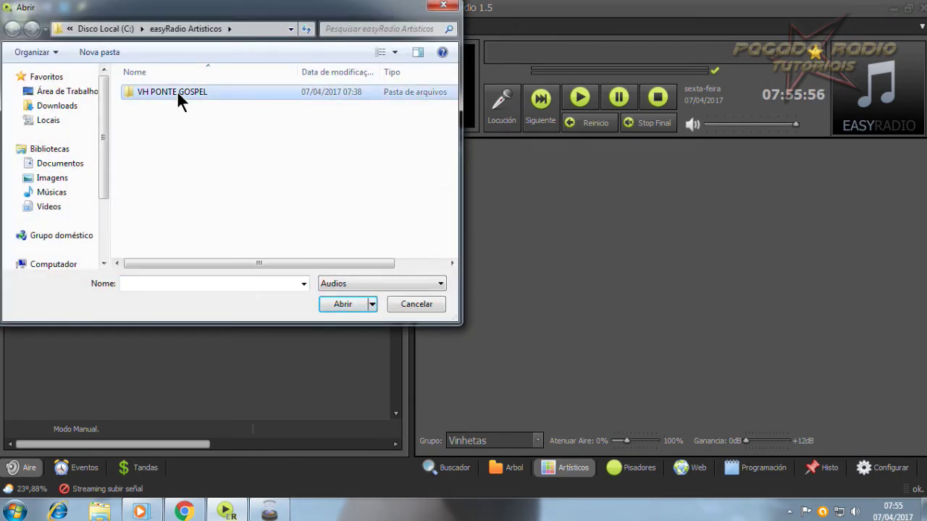
click(348, 300)
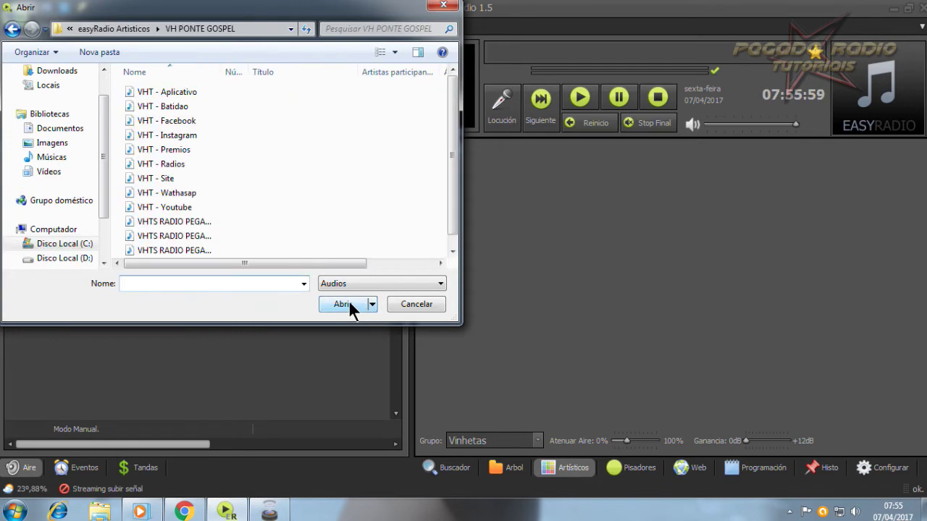
Add every audio file in VH PONTE GOSPEL to the Vinhetas group and check the options of VHT - Aplicativo.
click(186, 89)
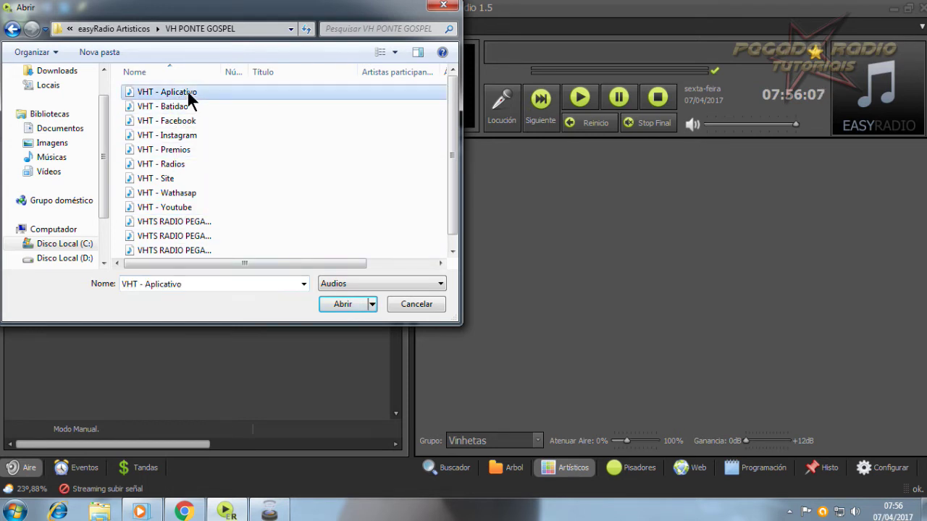
key(shift+Down)
key(shift+Down)
key(shift+Down)
key(shift+End)
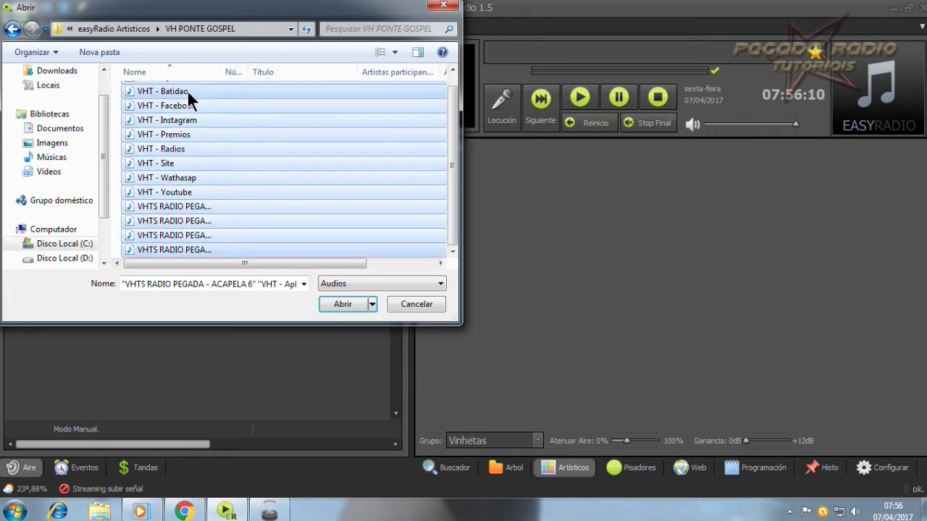
click(344, 304)
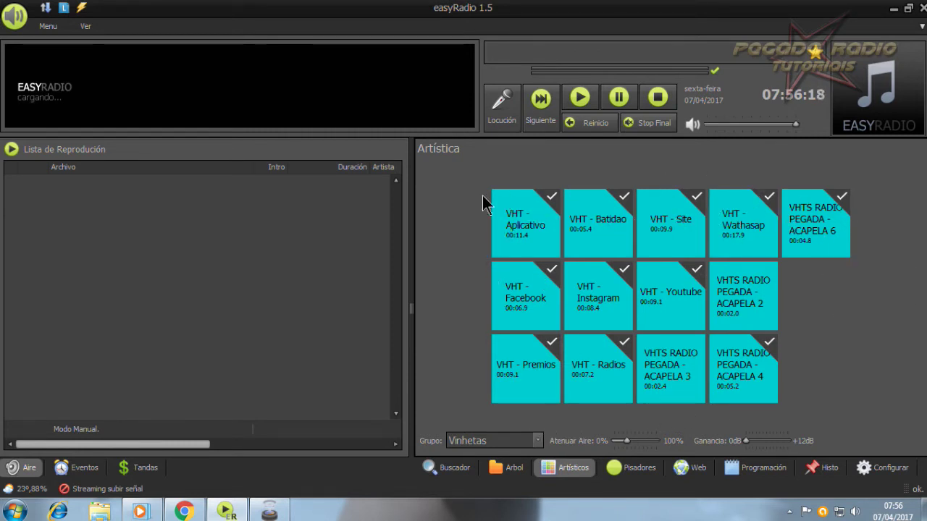
right_click(506, 219)
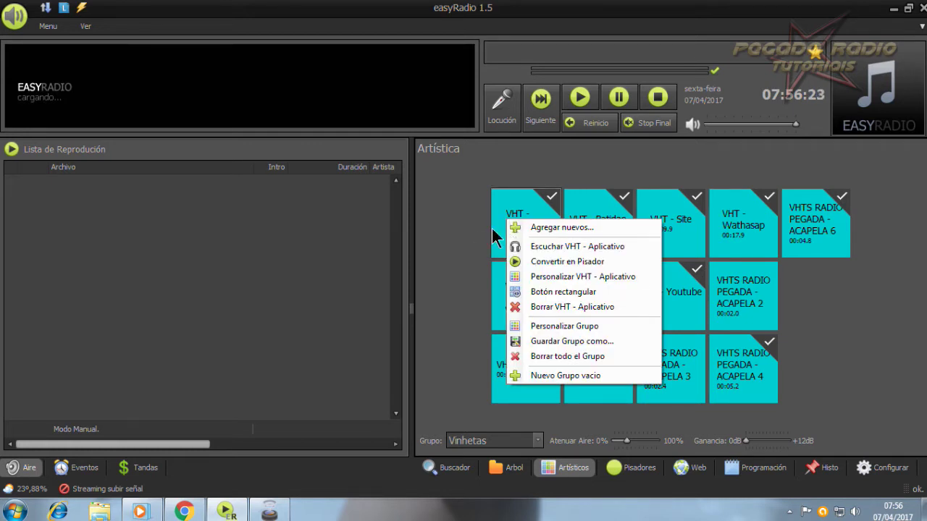
click(526, 212)
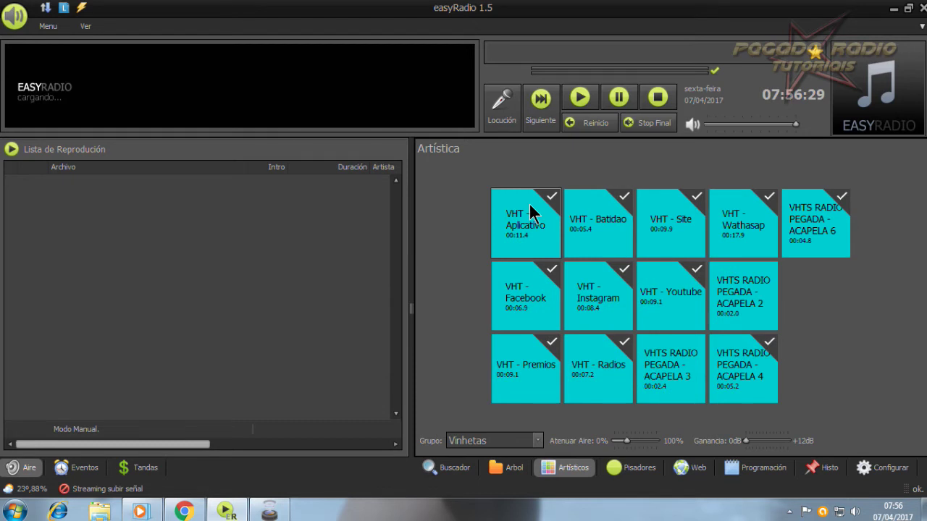
Browse the music folder tree to the songs in MUSICAS GOSPEL, MUSICA GOSPEL POPULAR, GOSPEL NOVAS.
click(498, 469)
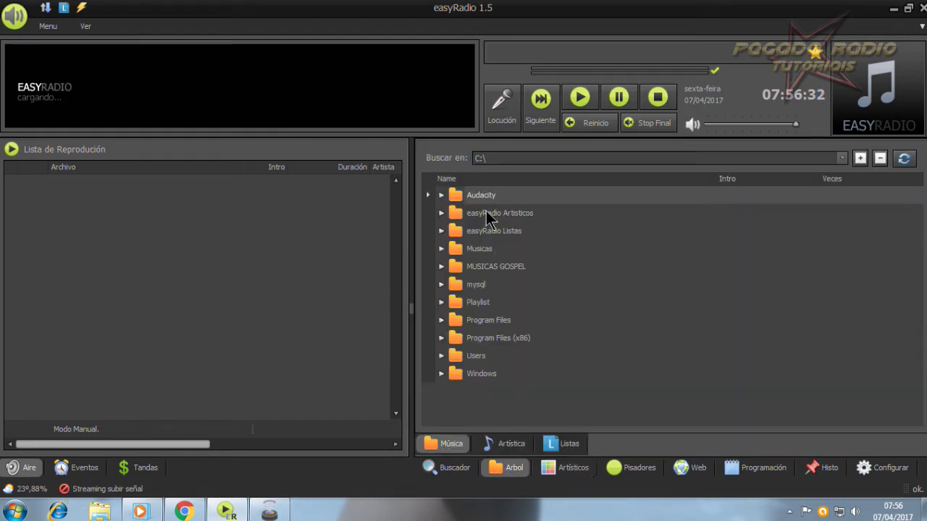
double_click(456, 268)
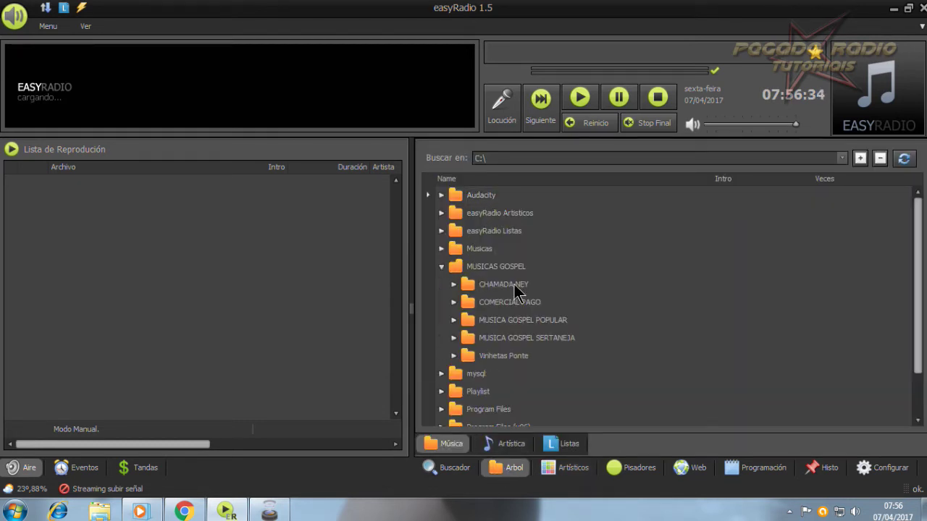
click(453, 320)
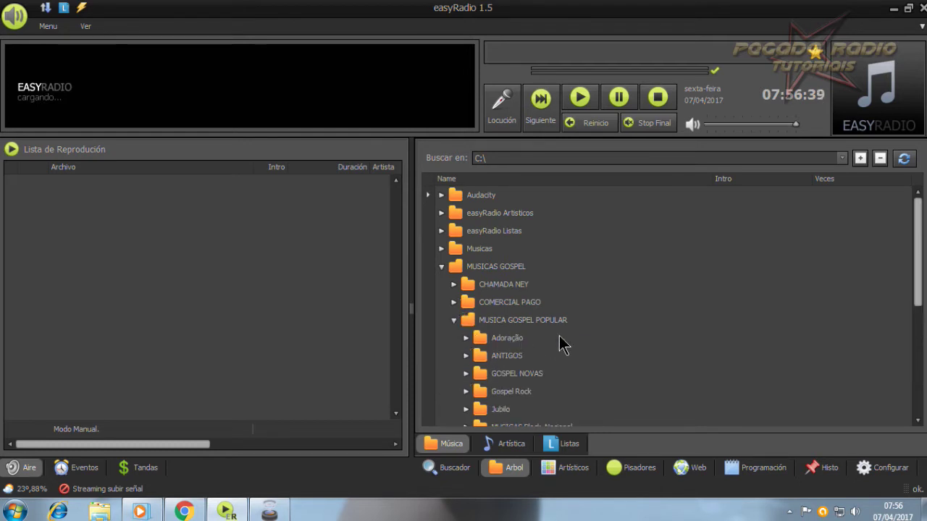
click(465, 373)
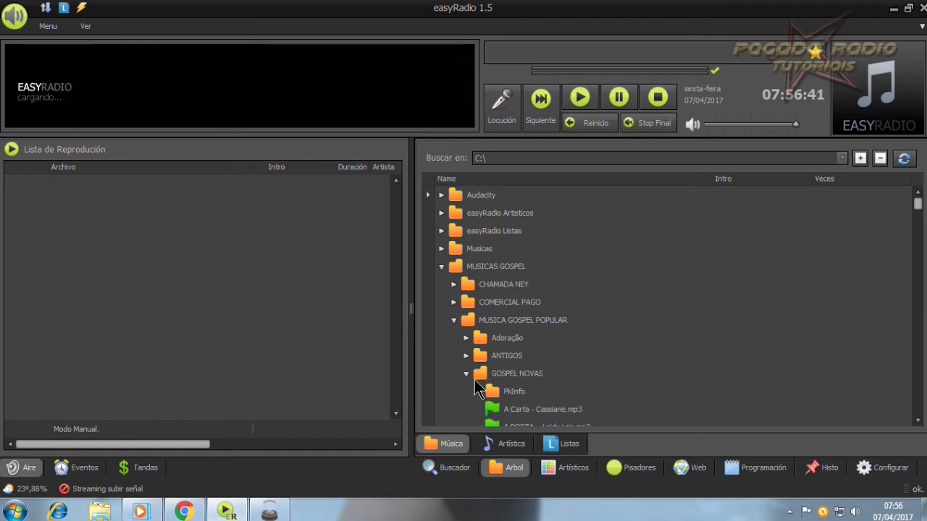
drag(917, 206, 918, 218)
Add the Andre Valadao songs Encontrei Me Em Ti, Que amor e esse and Muralhas to the playback list.
click(522, 321)
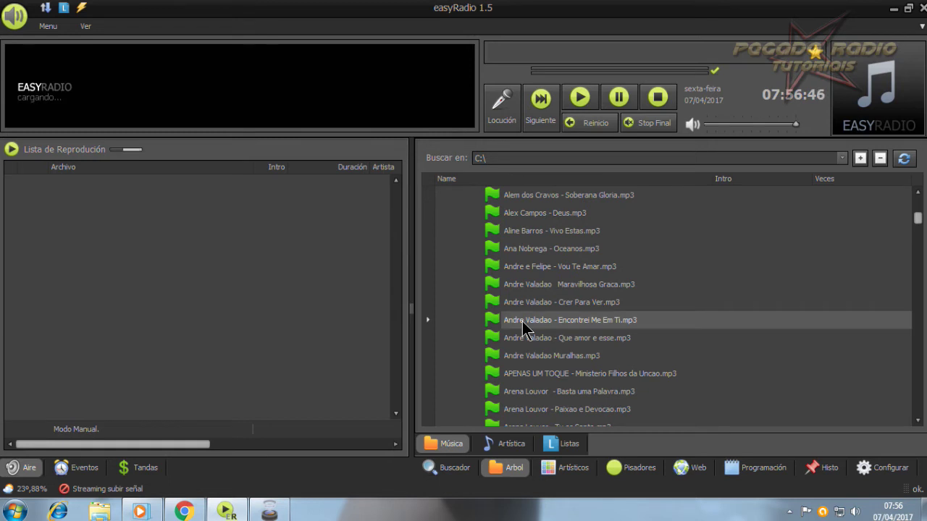
click(533, 339)
click(534, 357)
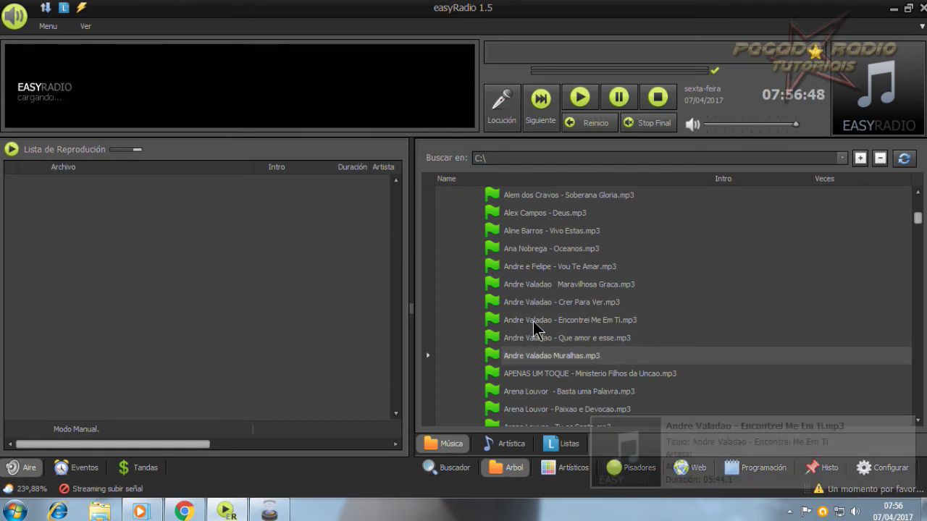
drag(534, 323, 282, 314)
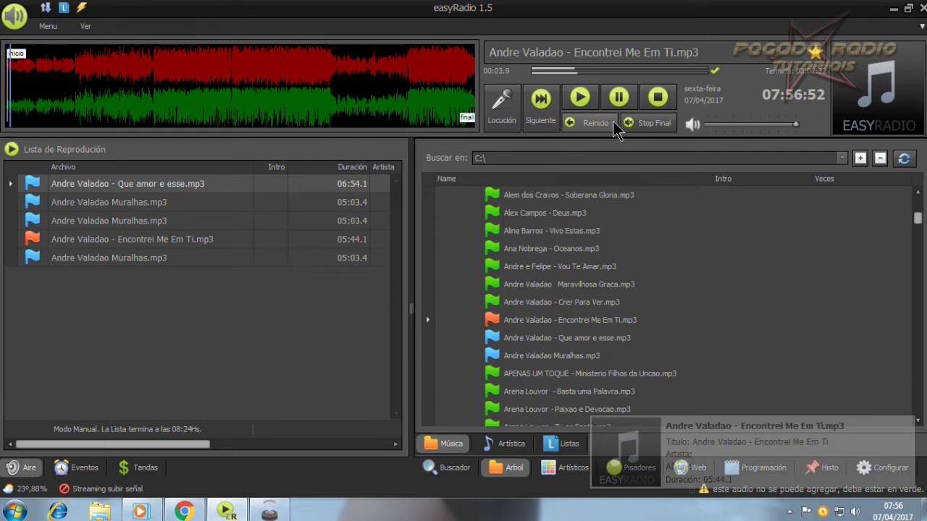
Stop the song on air and pause the audio running in Windows Media Player.
click(657, 98)
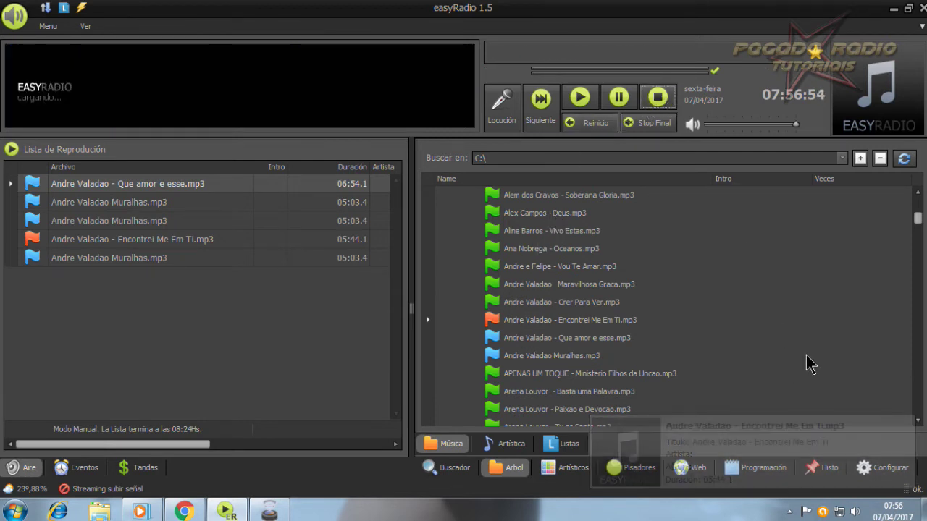
mouse_move(140, 511)
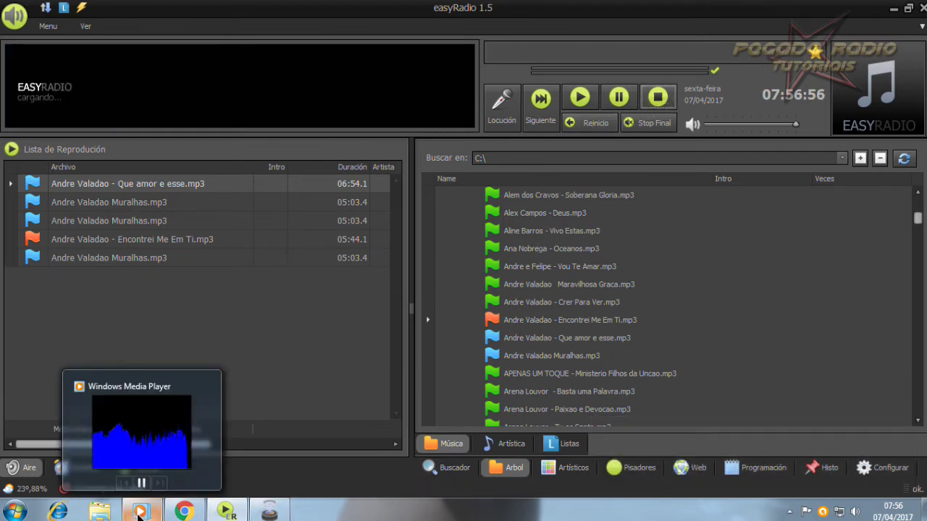
click(142, 483)
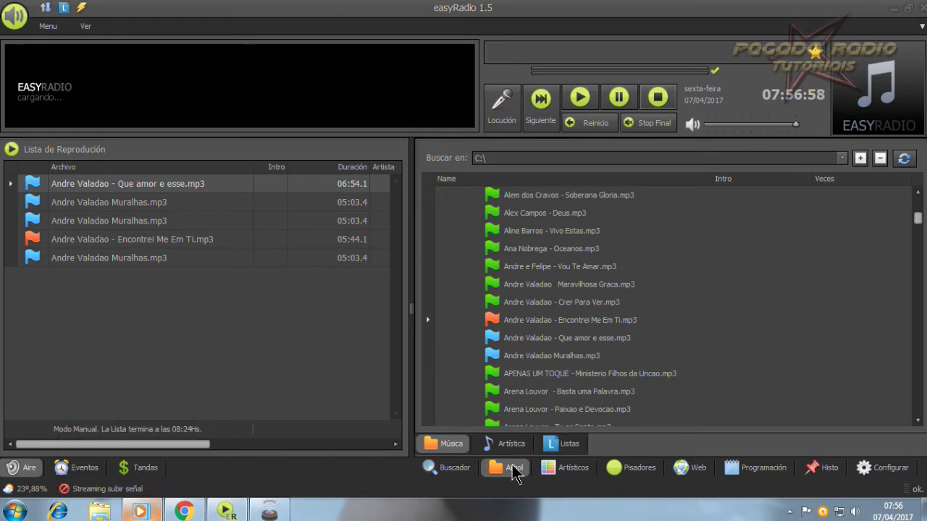
Return to the Vinhetas group, play VHT - Aplicativo into the playback list, and stop the song that follows.
click(566, 472)
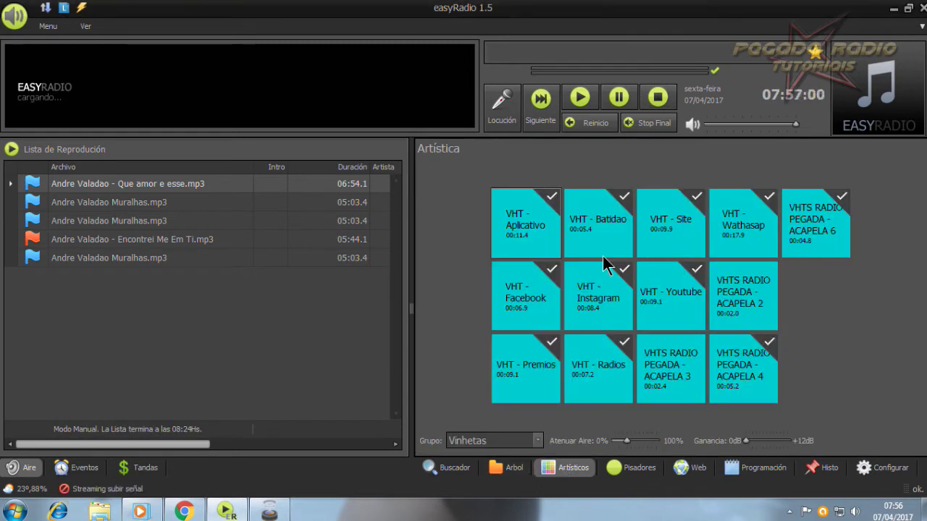
click(534, 231)
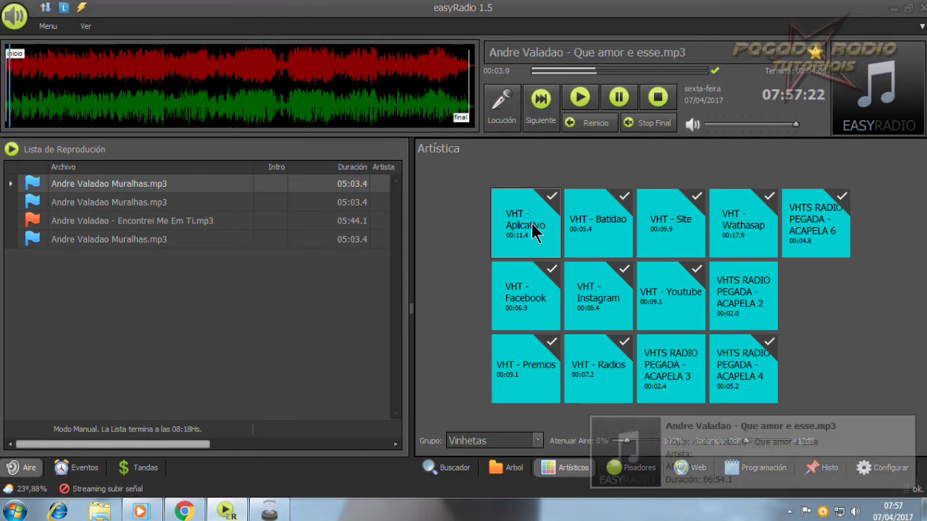
click(659, 99)
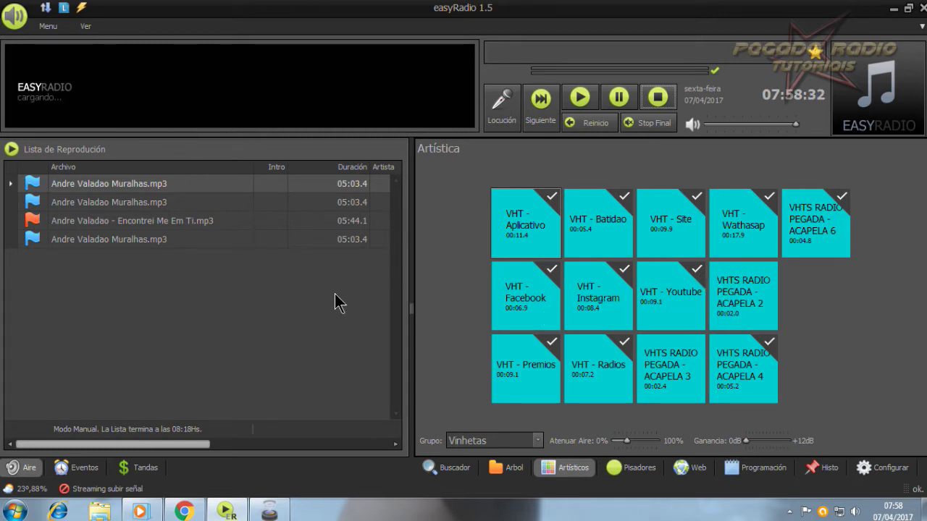
Play the vignettes VHTS RADIO PEGADA - ACAPELA 2, ACAPELA 3 and VHT - Facebook, and stop the following song.
click(754, 289)
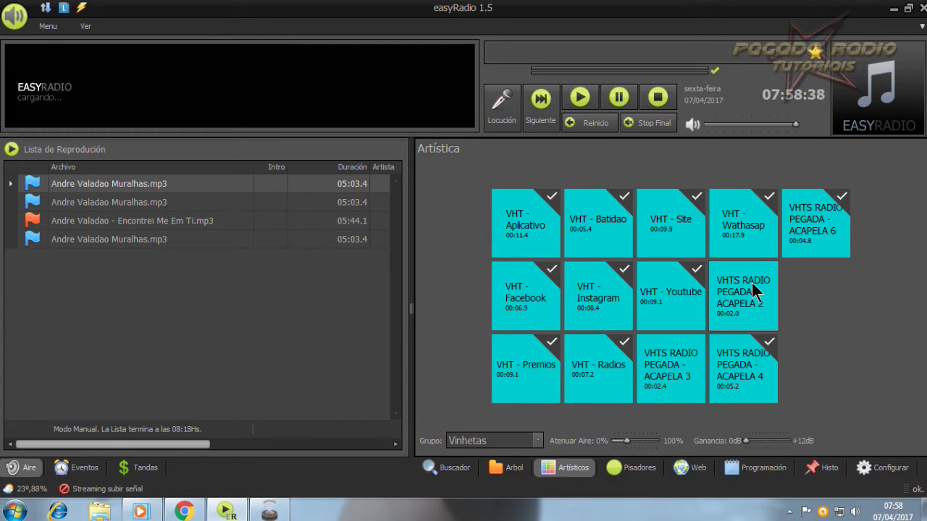
click(675, 355)
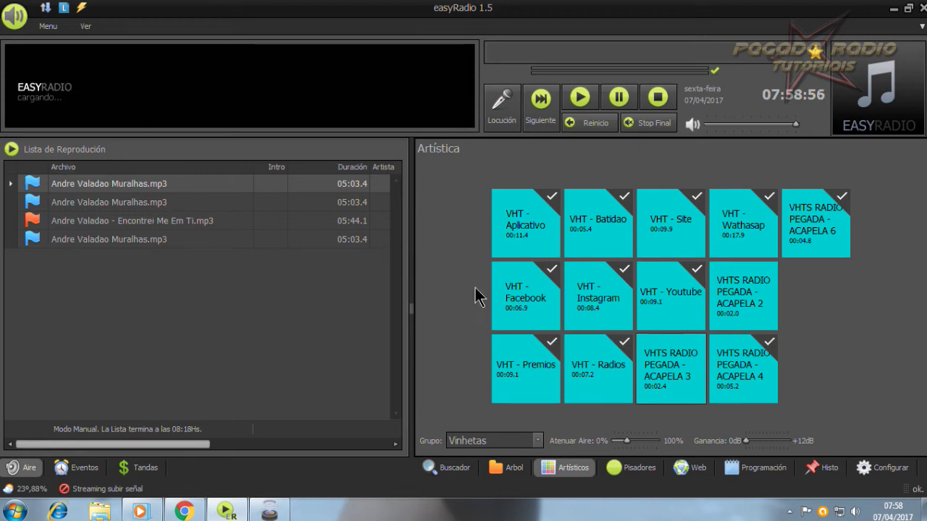
click(536, 297)
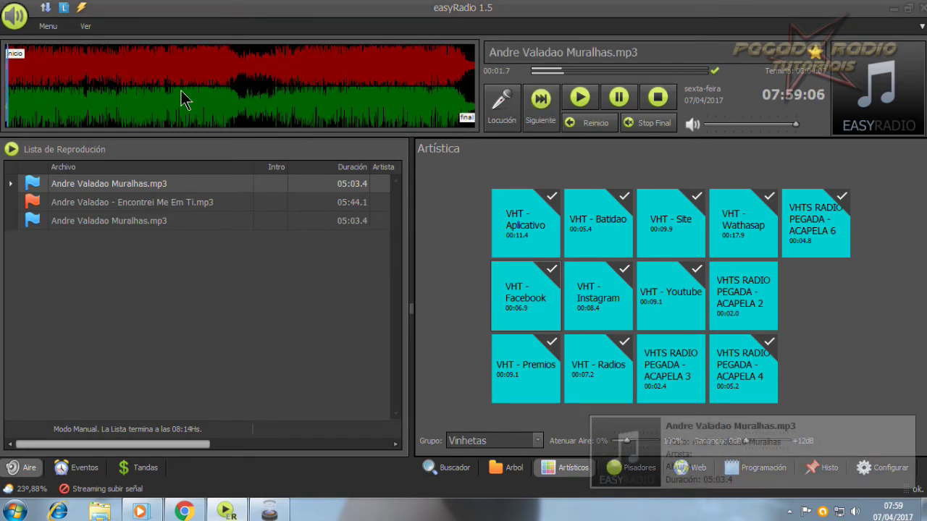
click(658, 97)
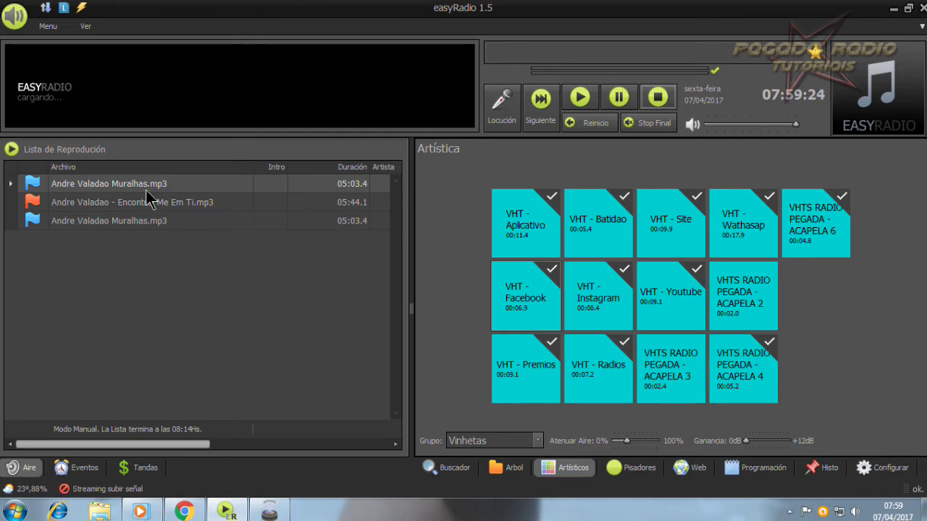
Customize the VHT - Aplicativo vignette with a yellow background and save it.
right_click(525, 216)
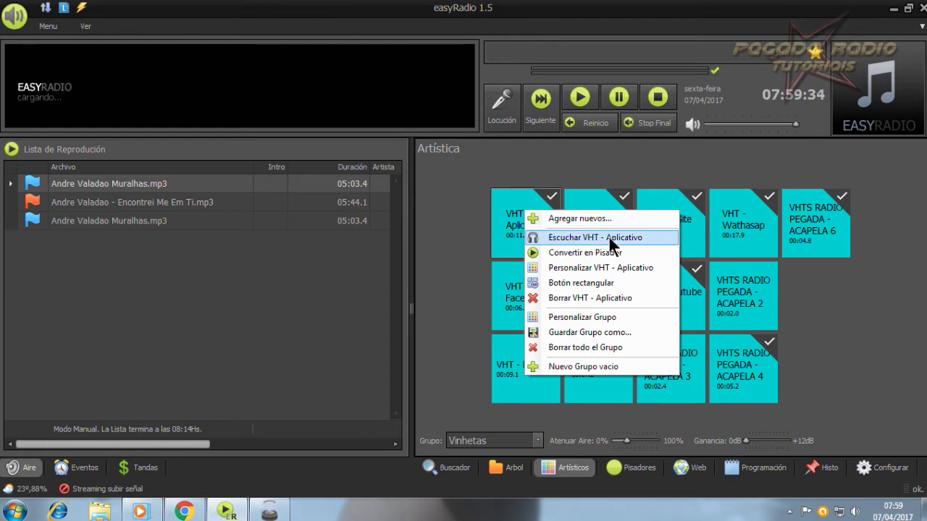
click(564, 265)
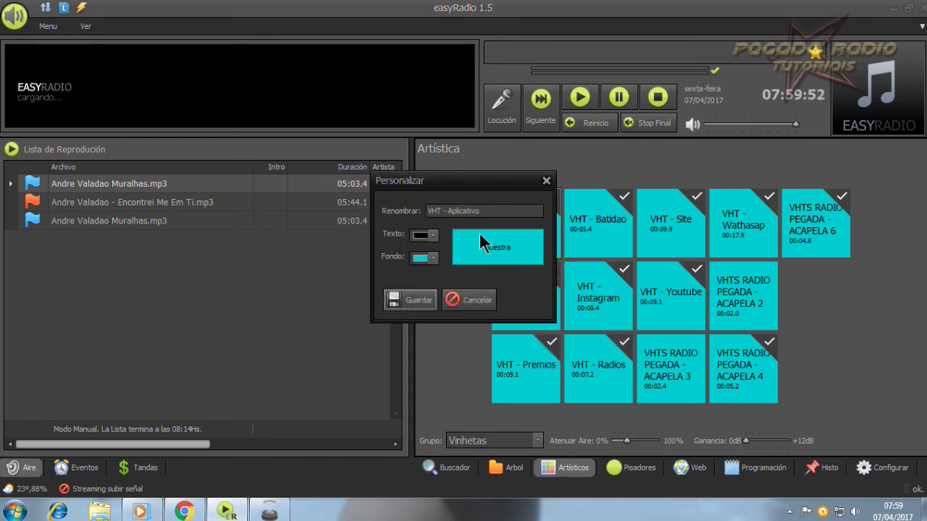
click(432, 258)
click(464, 306)
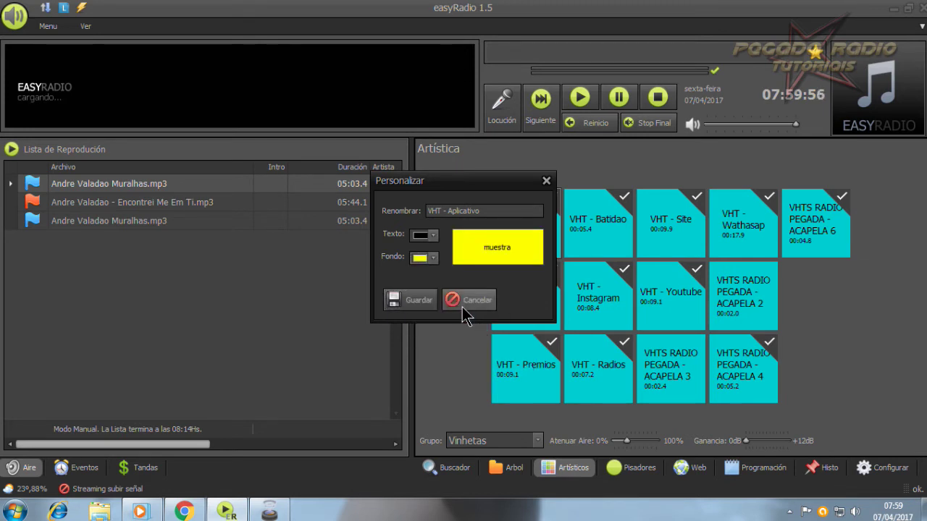
click(400, 300)
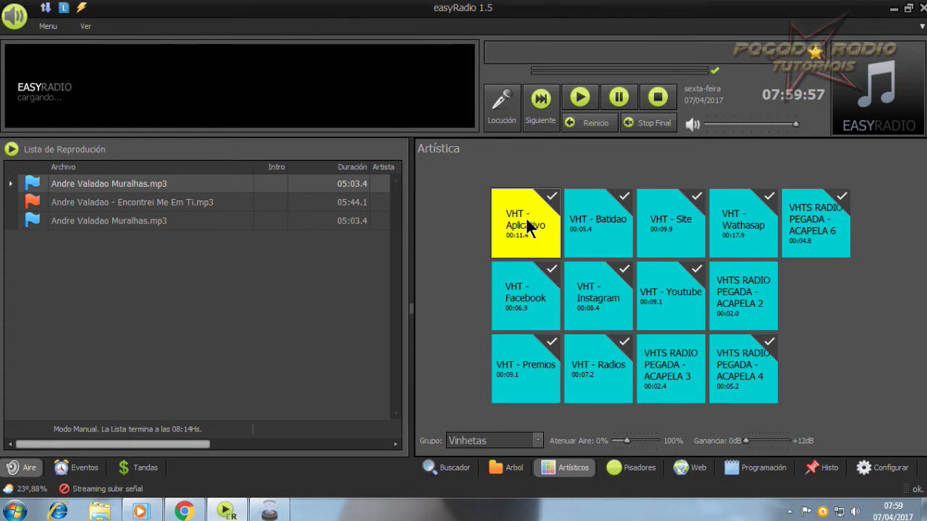
Customize the VHT - Aplicativo vignette with a light pink background and save it.
right_click(528, 218)
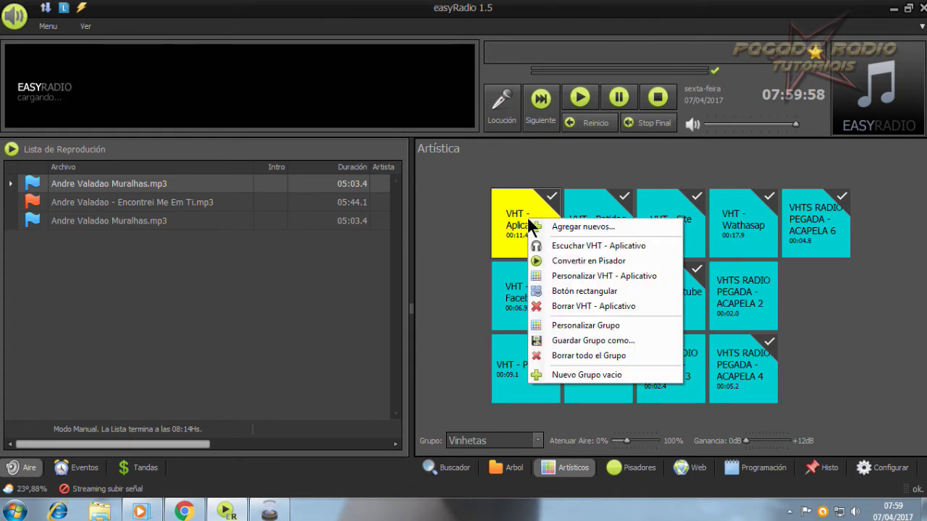
click(578, 279)
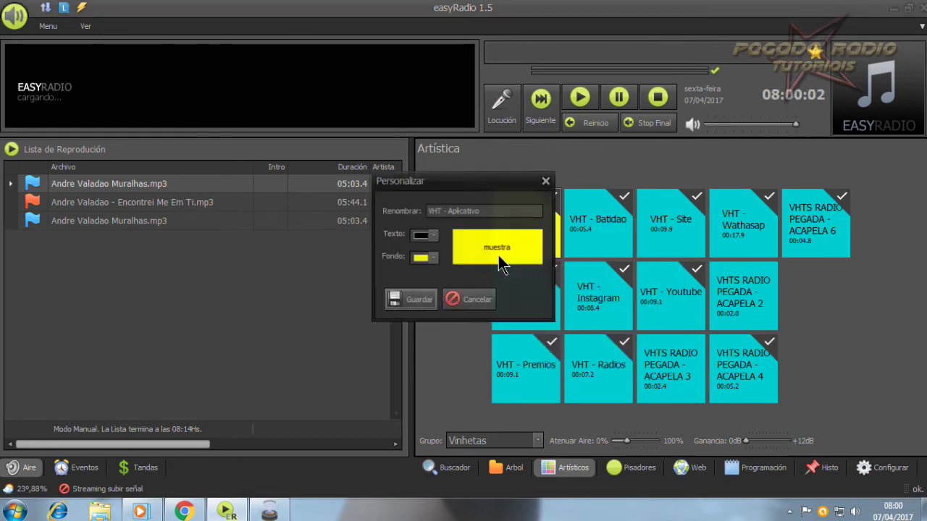
click(434, 258)
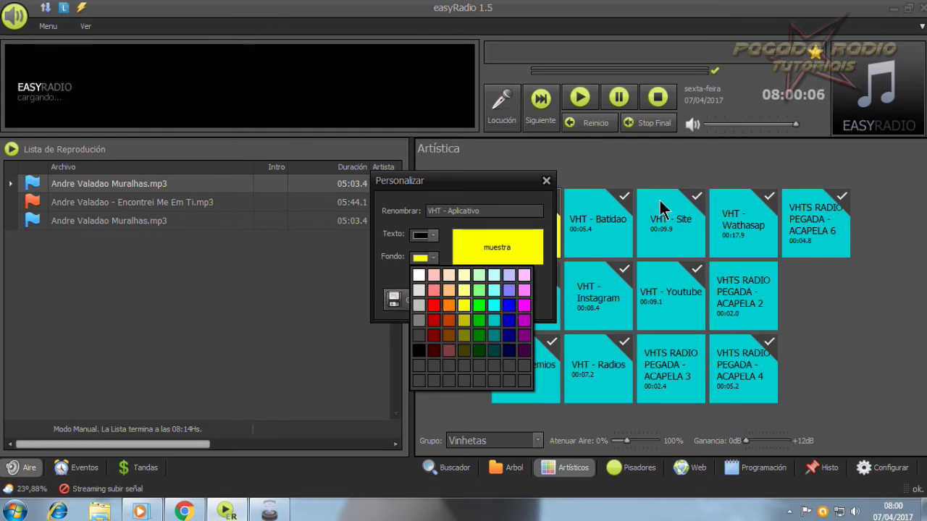
click(524, 275)
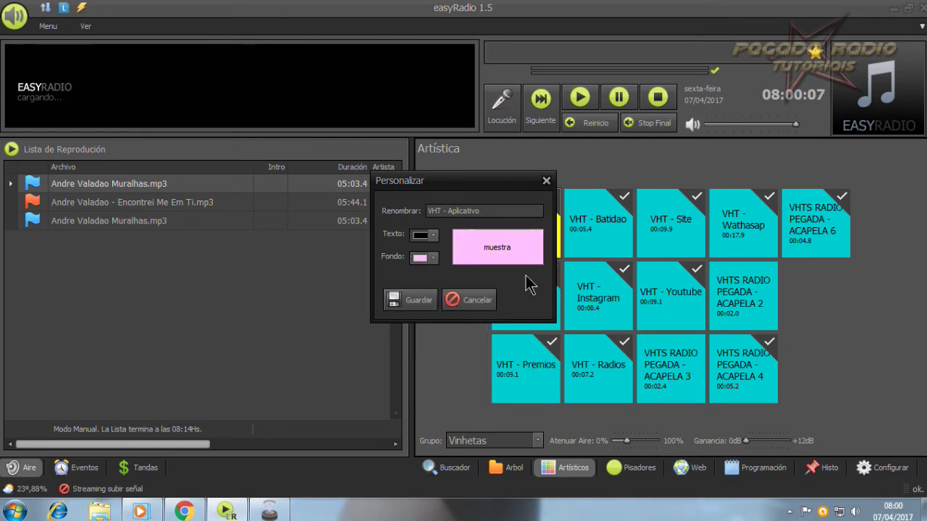
click(409, 300)
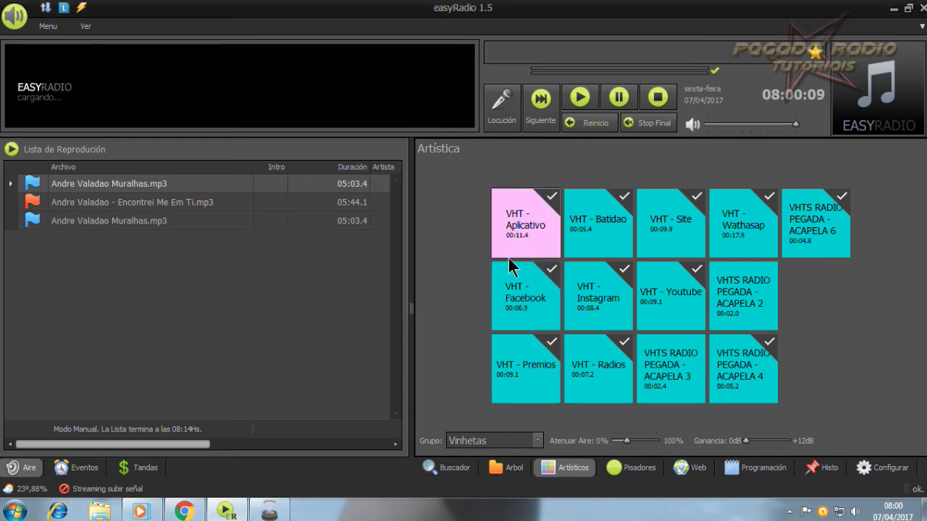
Preview the VHT - Aplicativo vignette in the listening player and close the player.
right_click(537, 225)
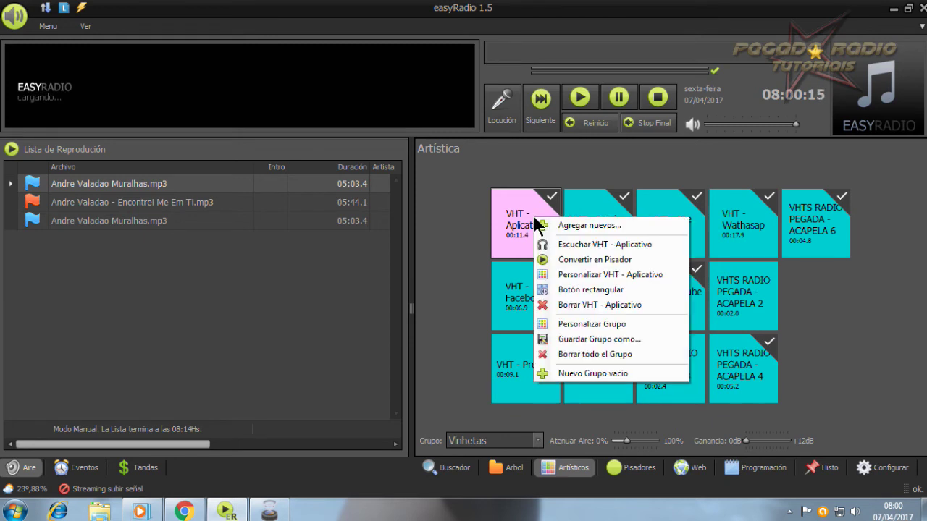
click(588, 244)
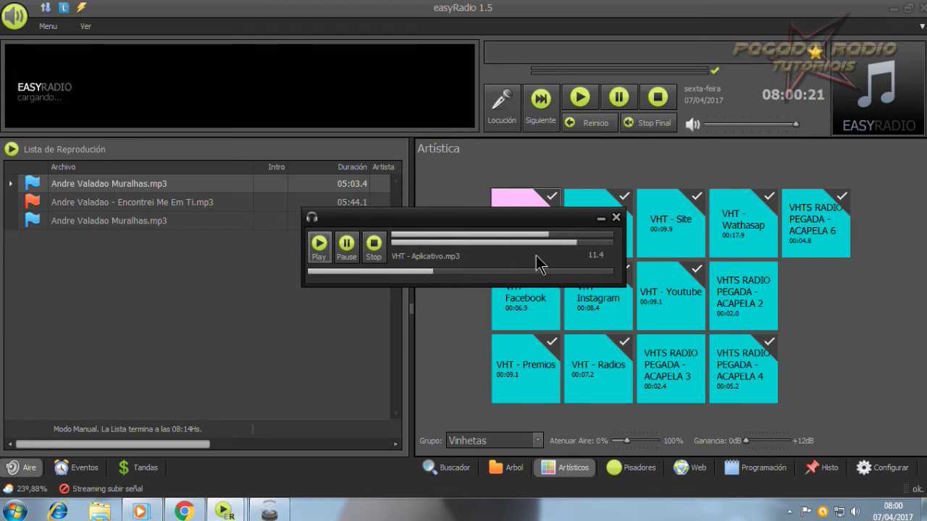
click(617, 218)
Convert VHT - Aplicativo into a Pisador and back into a Separador.
right_click(519, 217)
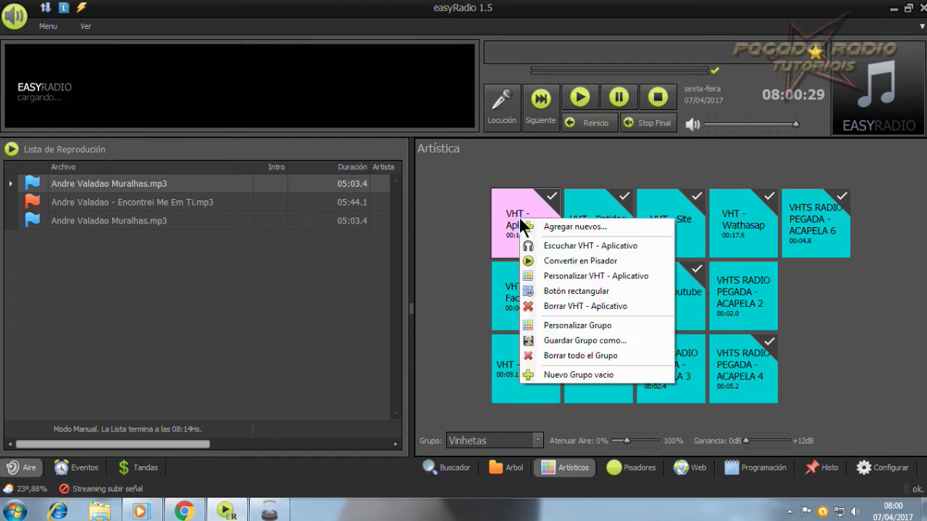
click(565, 259)
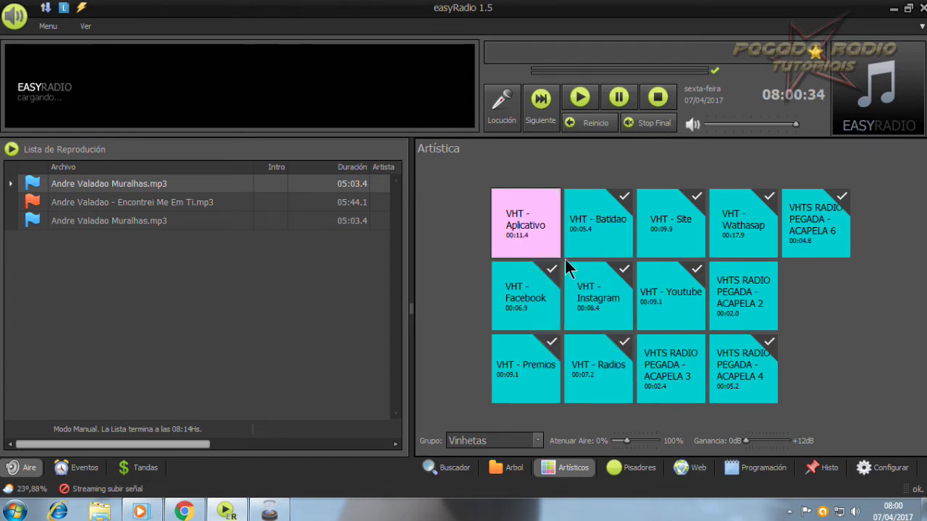
right_click(538, 225)
click(563, 263)
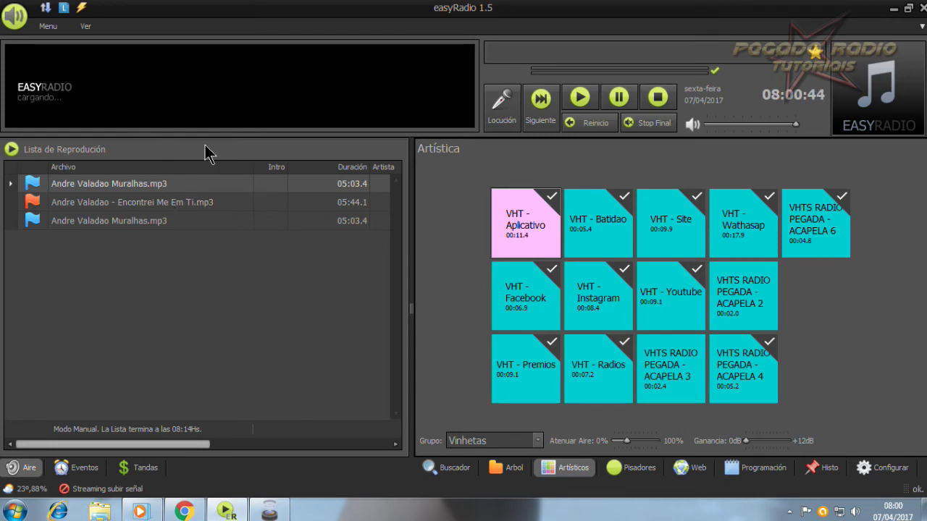
Review the name, text and background settings of VHT - Aplicativo and close them.
right_click(518, 220)
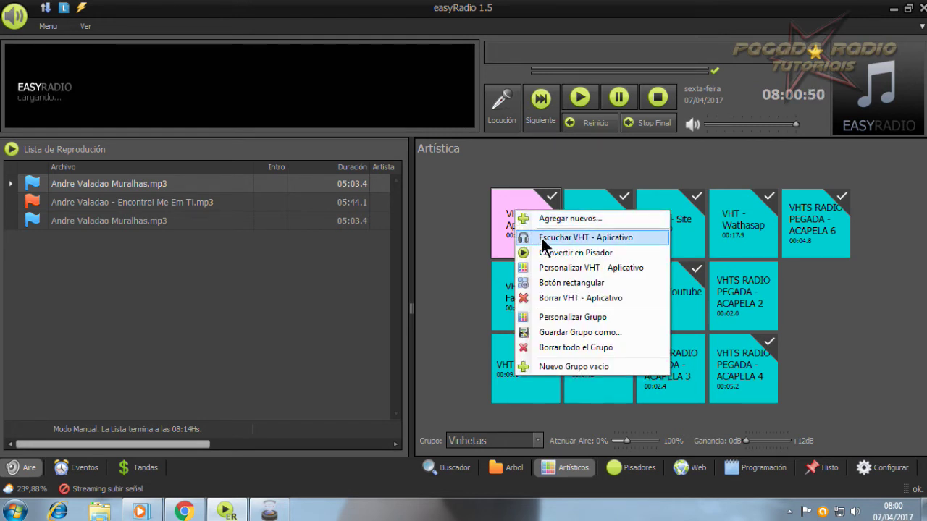
click(554, 267)
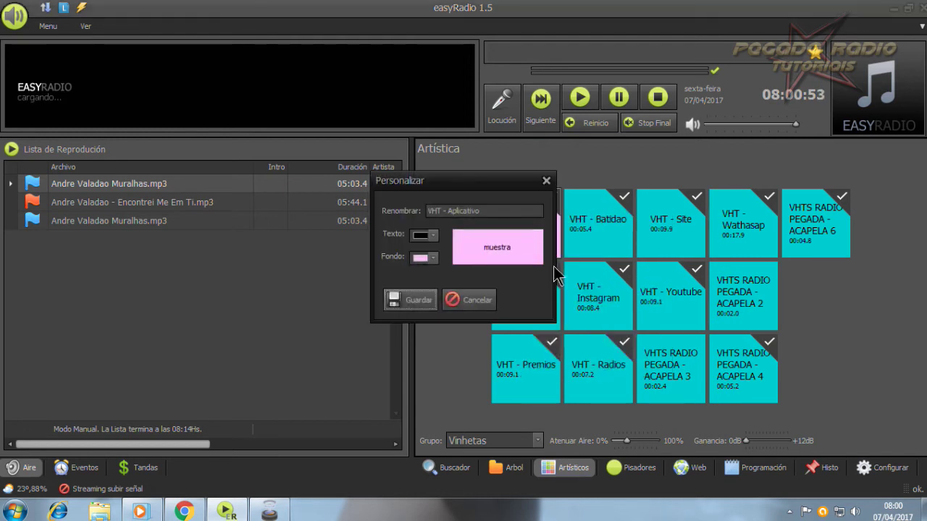
click(546, 181)
Make the VHT - Aplicativo button rectangular and return it to square.
right_click(541, 213)
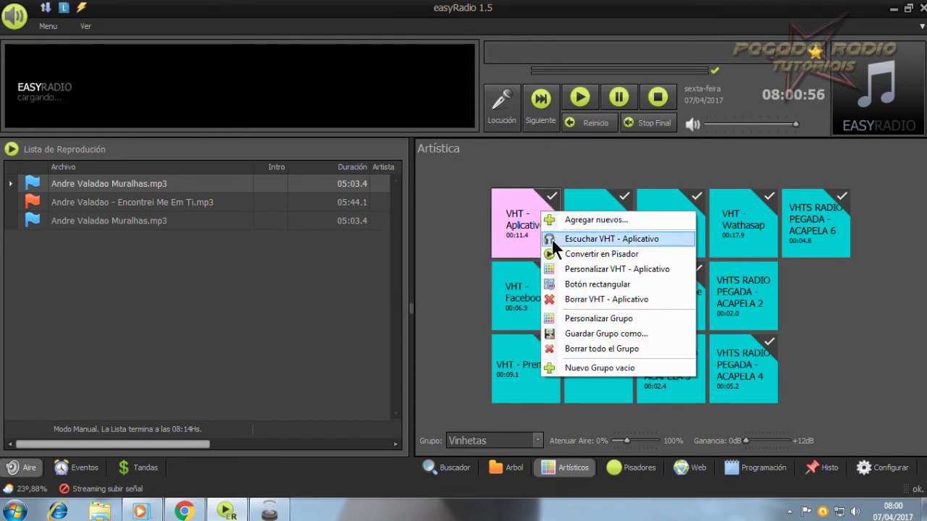
click(578, 283)
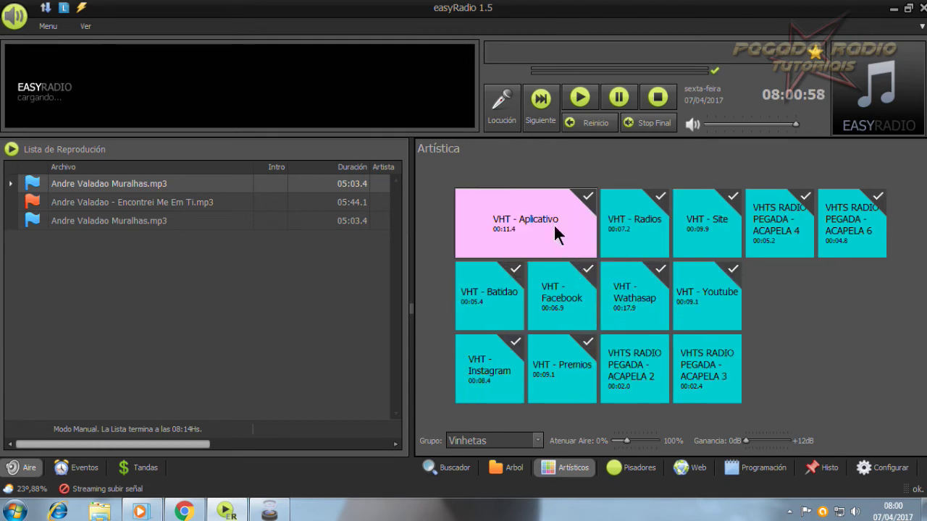
right_click(554, 228)
click(587, 297)
Switch VHT - Aplicativo to Pisador and back to Separador two times.
right_click(535, 224)
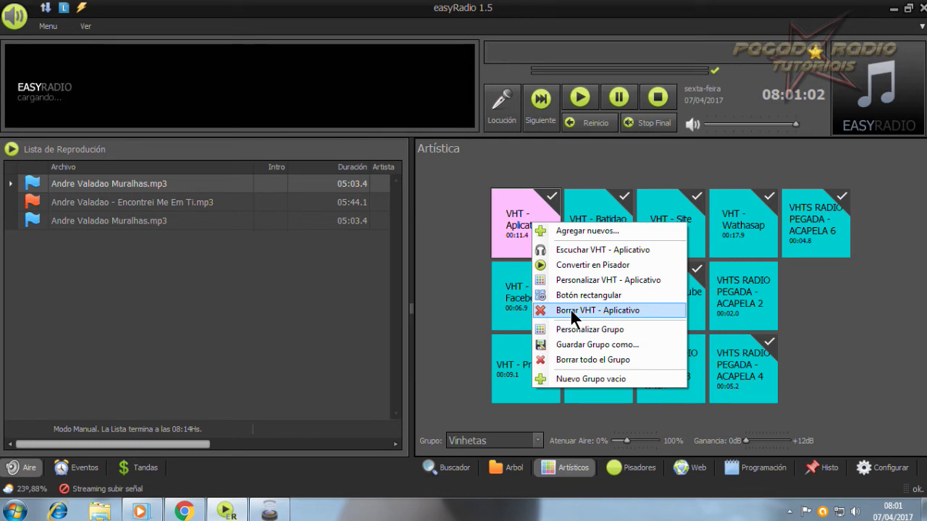
click(568, 266)
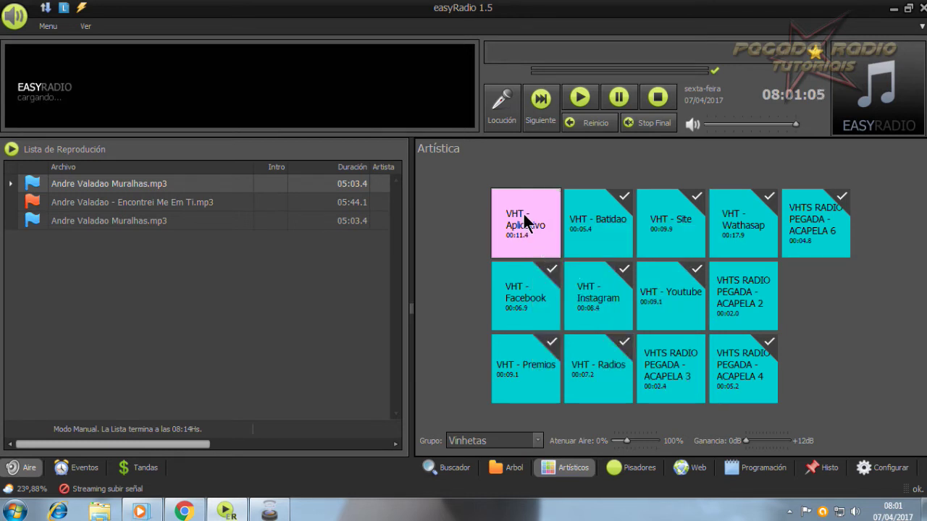
right_click(523, 214)
click(550, 257)
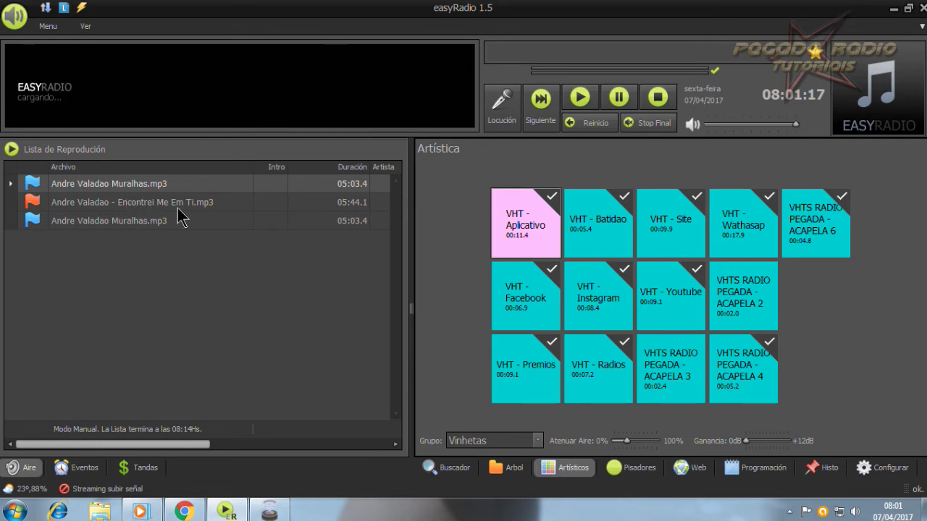
right_click(529, 223)
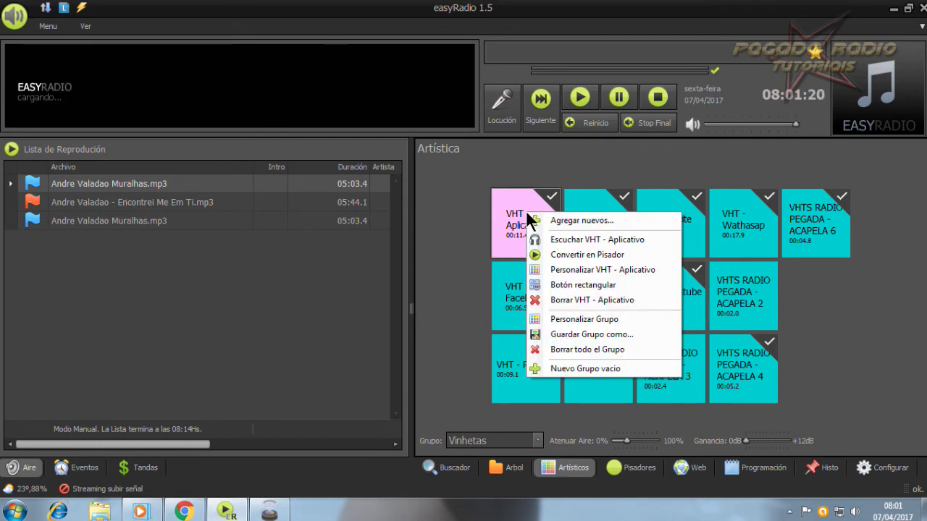
click(564, 255)
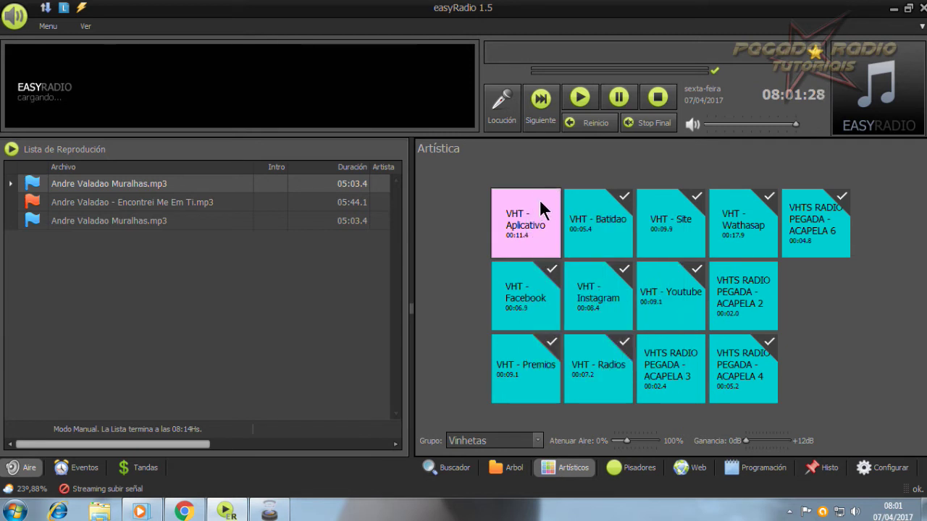
right_click(527, 226)
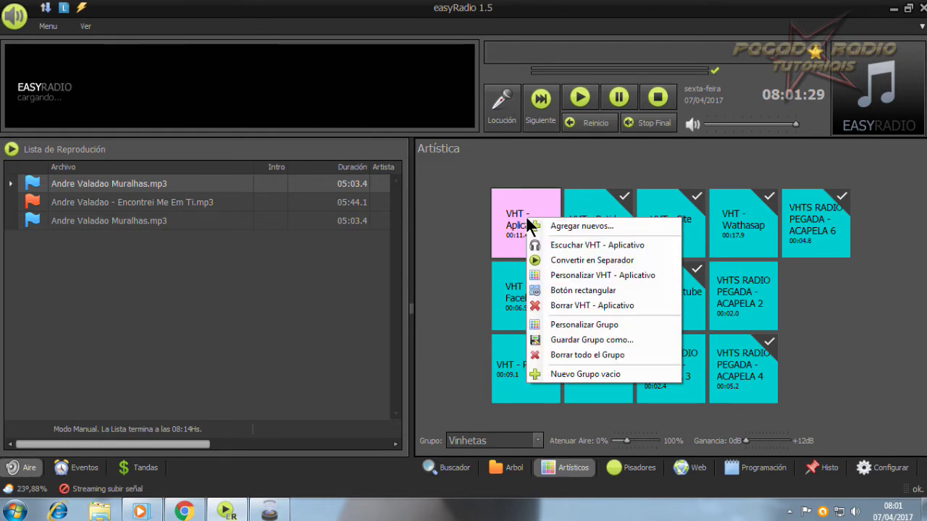
click(567, 254)
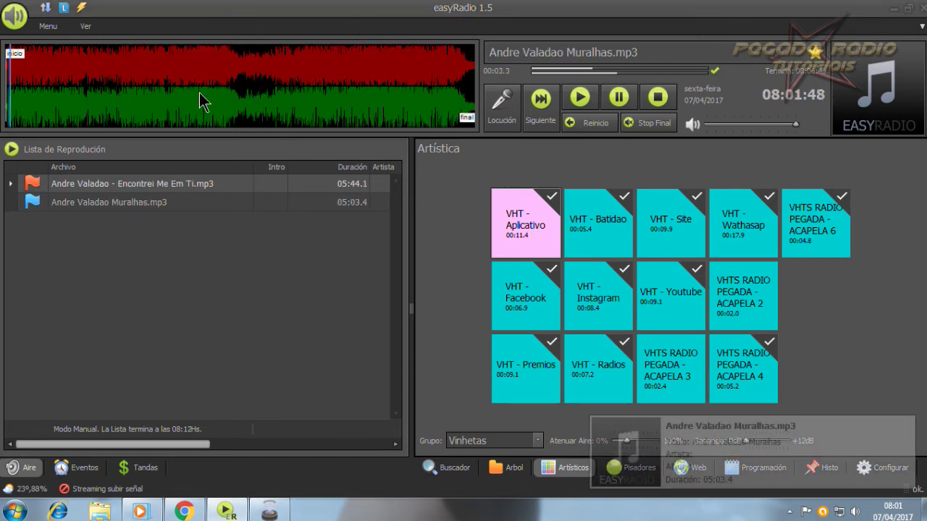
Stop the Muralhas song on air and convert VHT - Aplicativo into a Pisador.
click(657, 97)
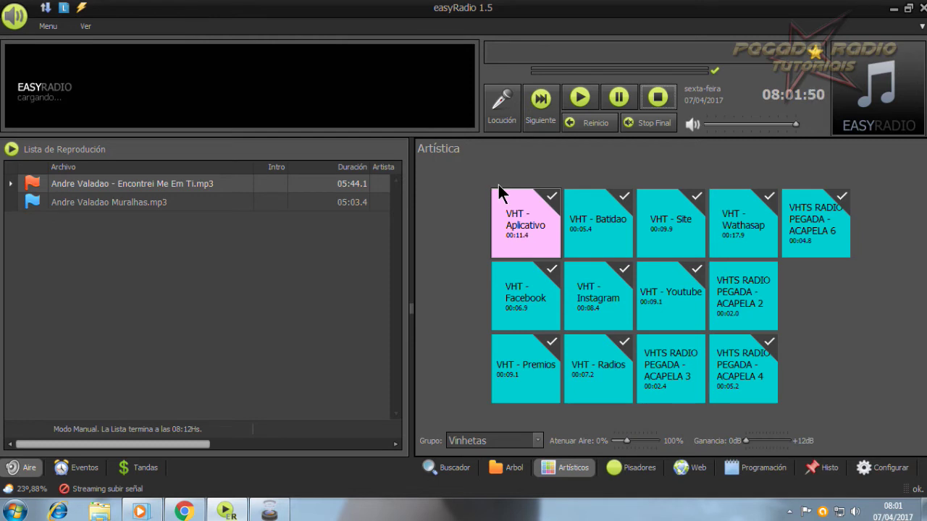
right_click(524, 213)
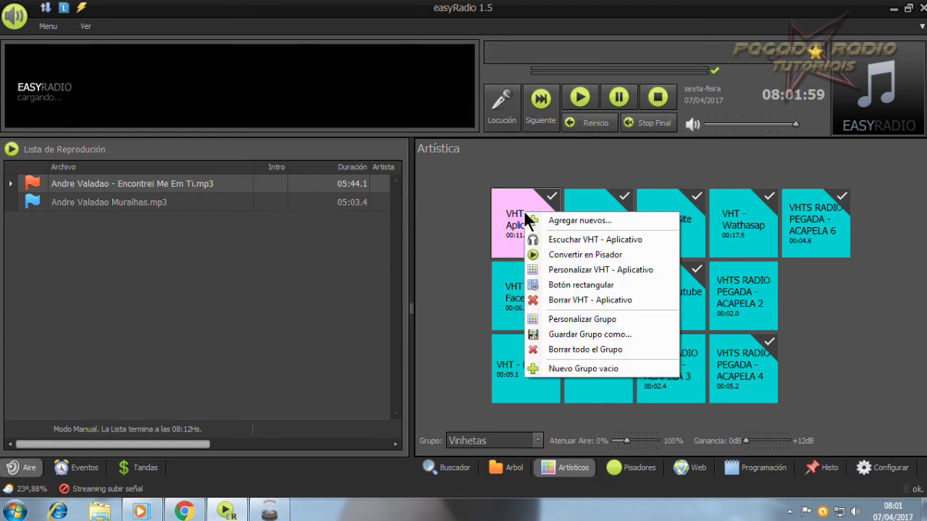
click(565, 252)
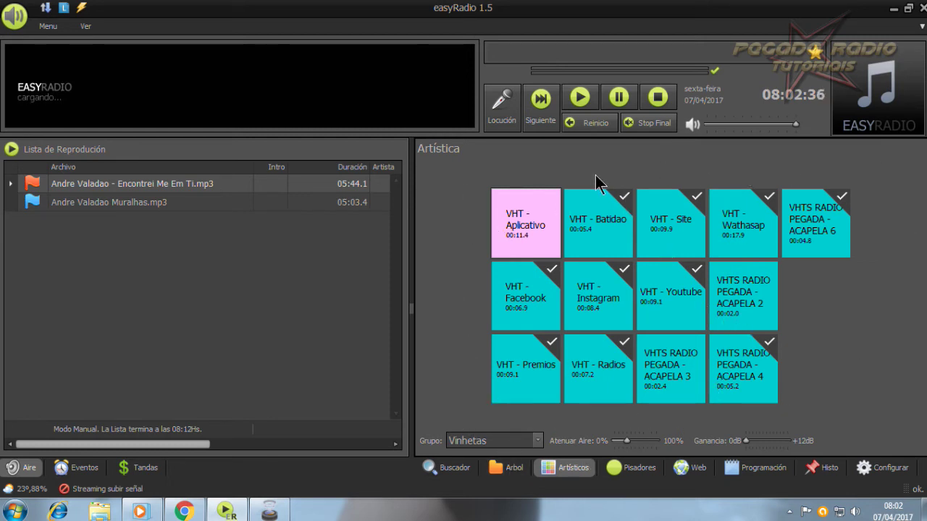
Open the customization settings of the VHT - Aplicativo vignette and close them.
right_click(529, 210)
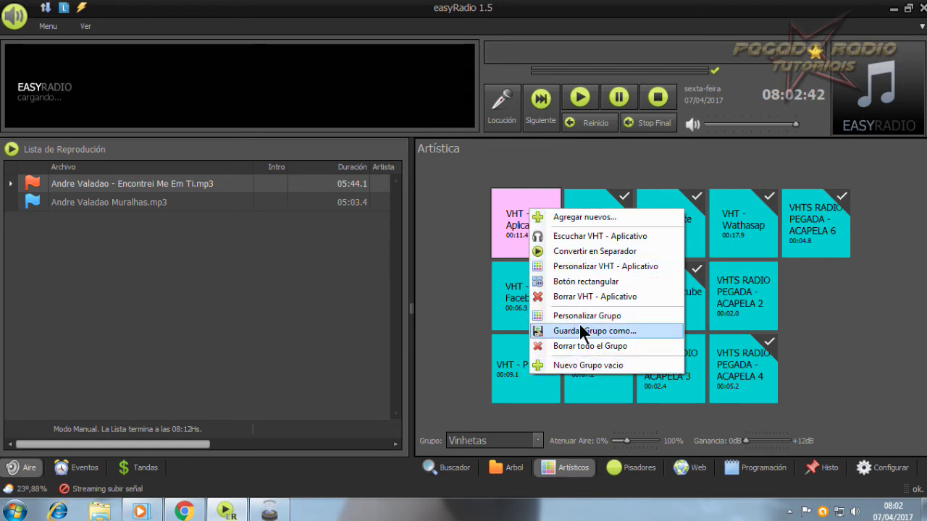
click(567, 268)
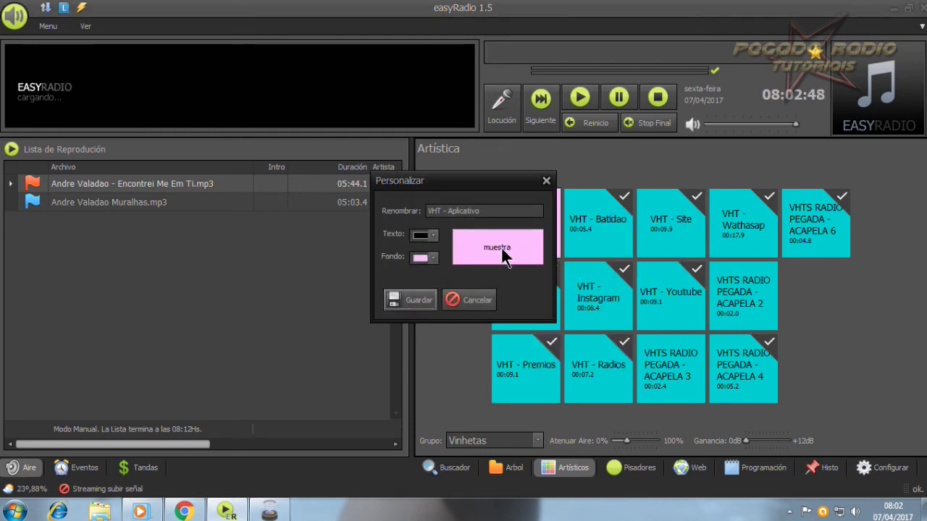
click(548, 181)
Change the VHT - Aplicativo button to the rectangular shape and restore the square shape.
right_click(530, 207)
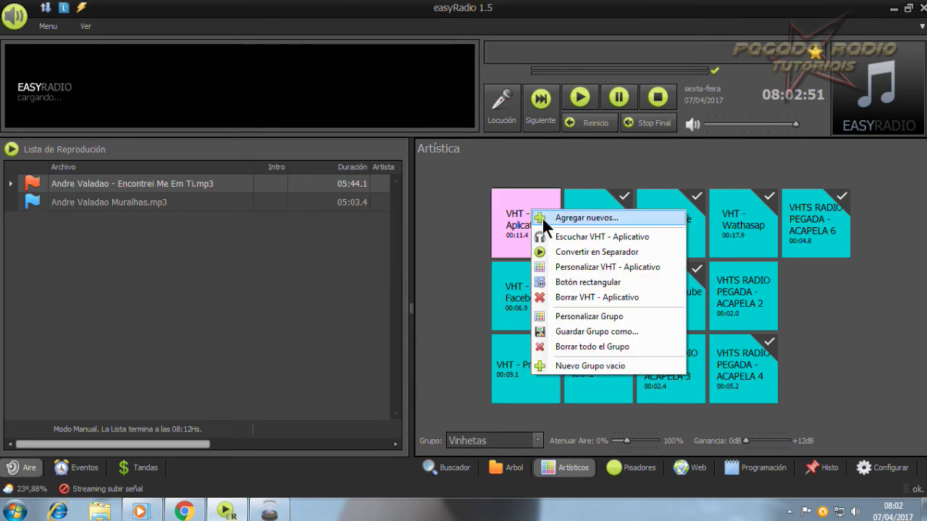
click(577, 281)
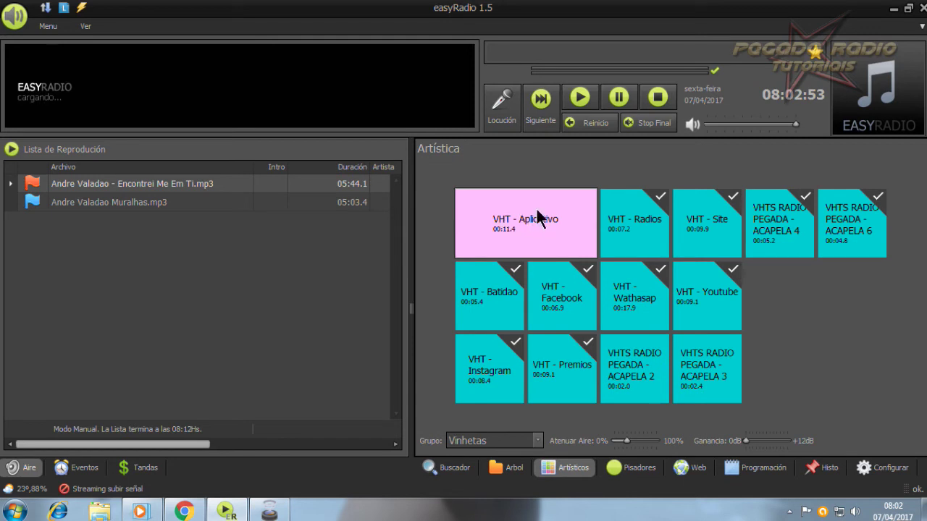
right_click(513, 224)
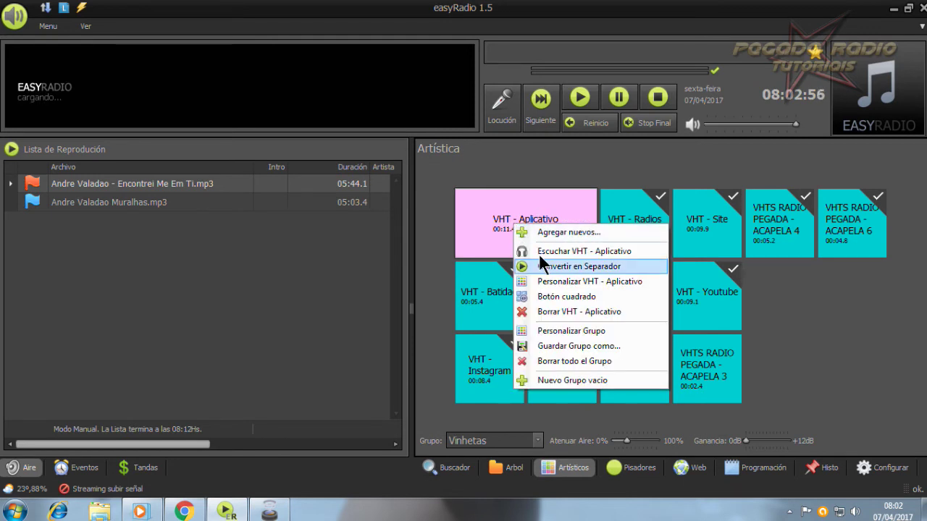
click(559, 297)
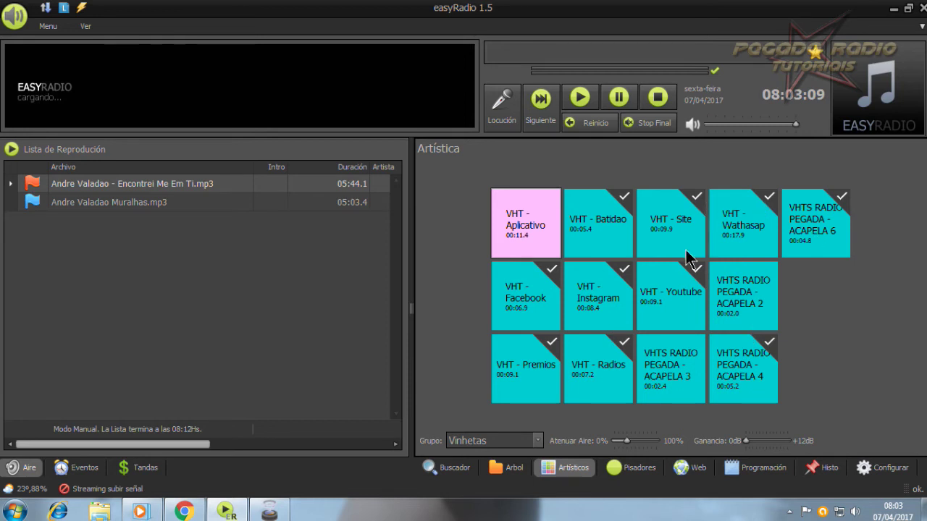
Switch the VHT - Aplicativo button to rectangular and back to square twice, dismissing the Avast notification.
right_click(521, 212)
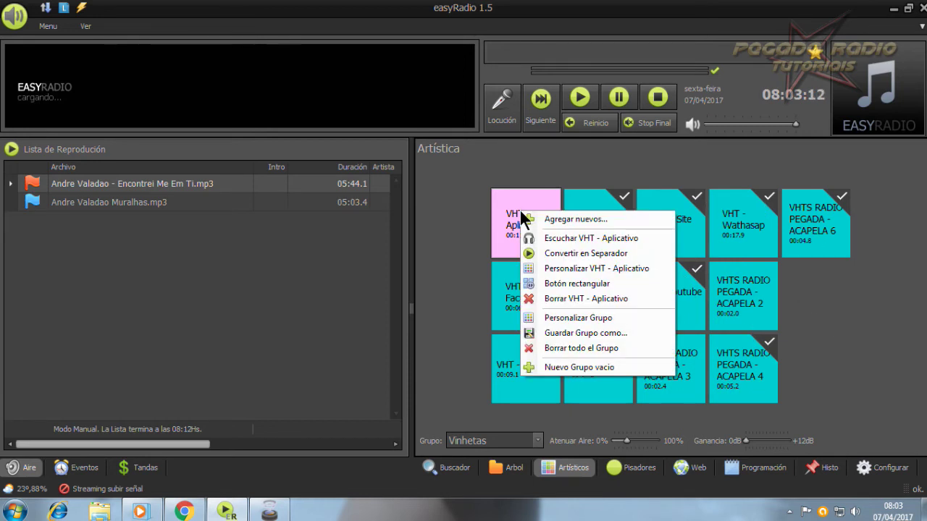
click(558, 283)
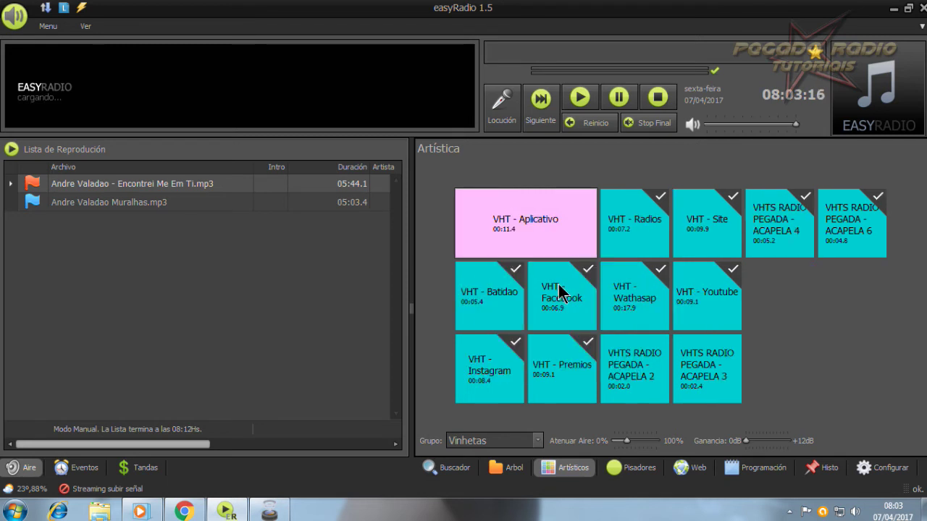
right_click(538, 216)
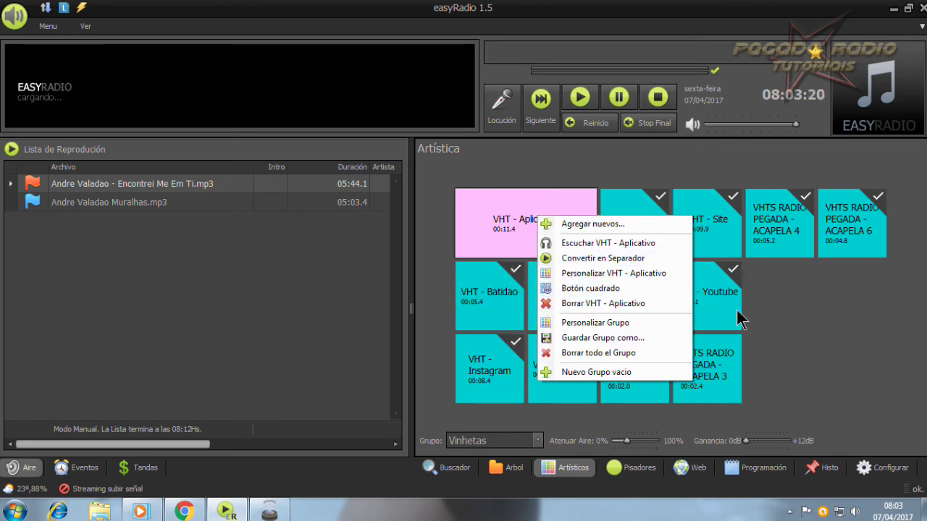
click(567, 288)
right_click(521, 223)
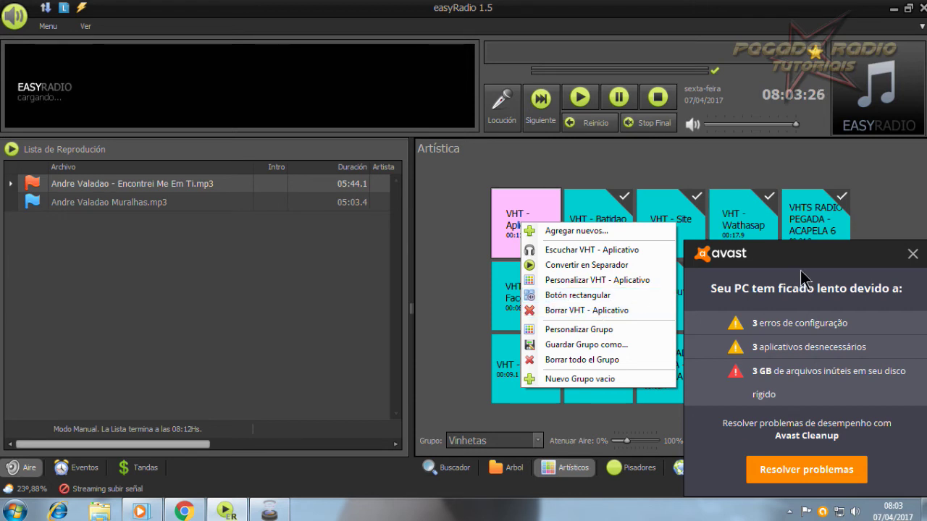
click(913, 254)
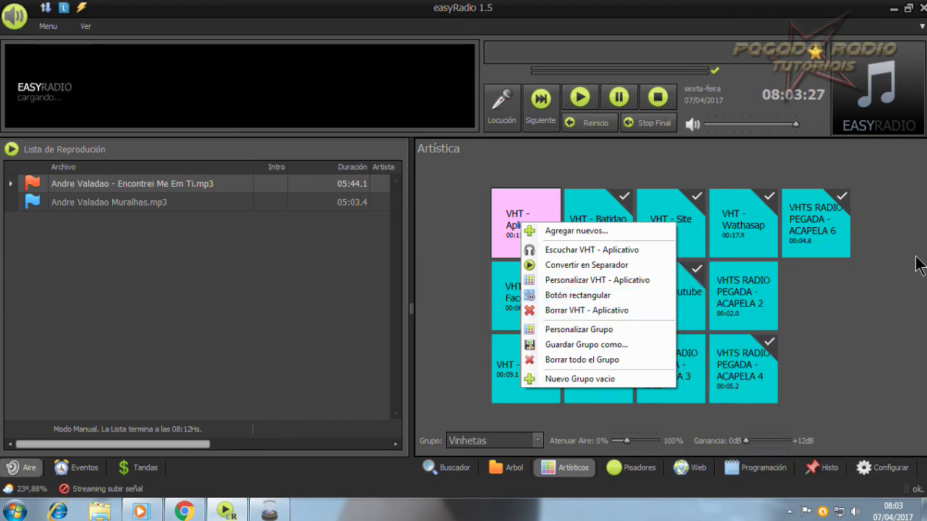
click(570, 296)
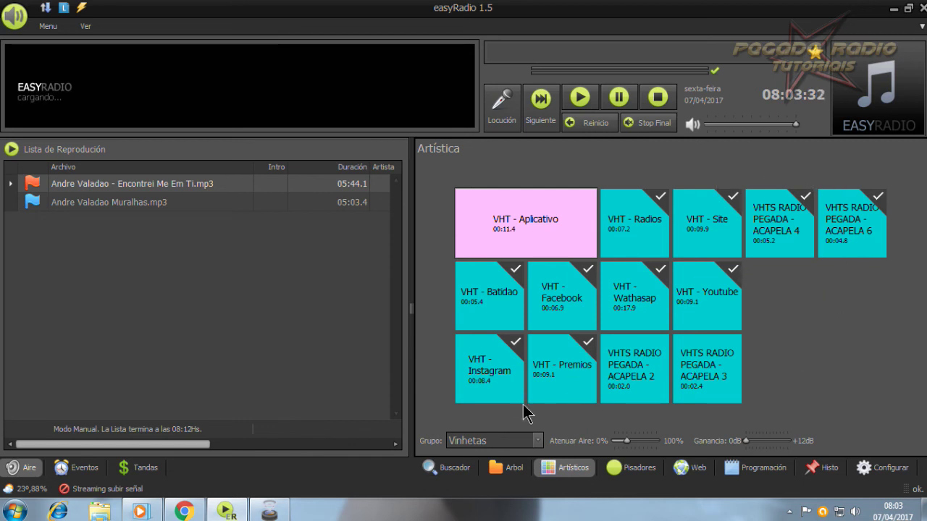
right_click(512, 212)
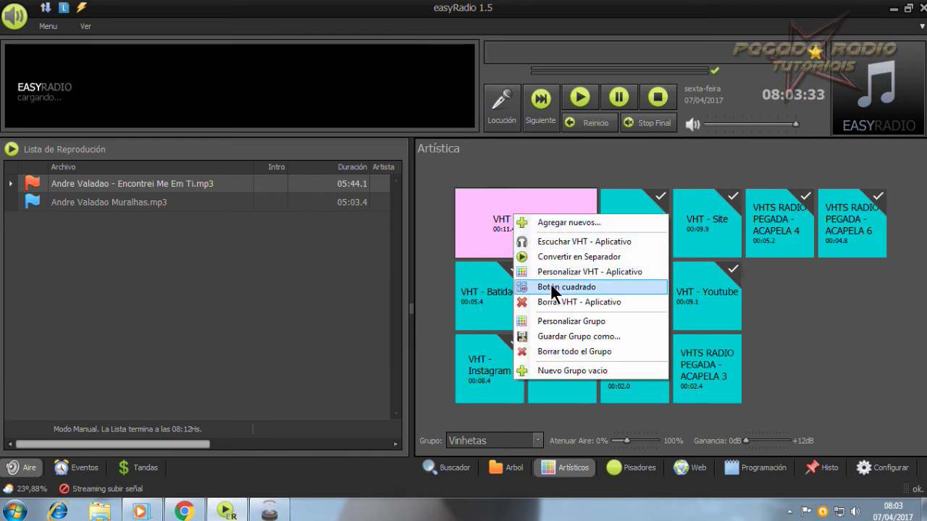
click(558, 289)
Customize the VHT - Aplicativo button with a yellow background and save it.
right_click(516, 215)
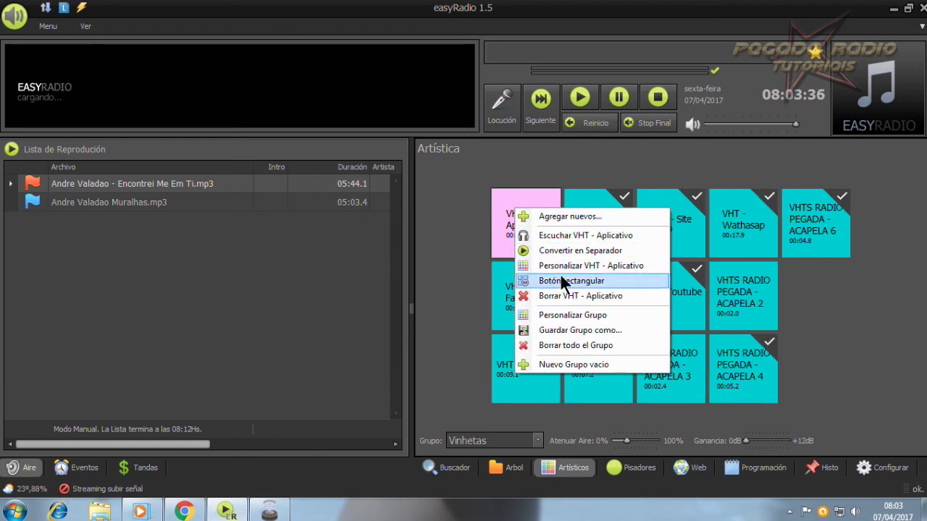
click(563, 268)
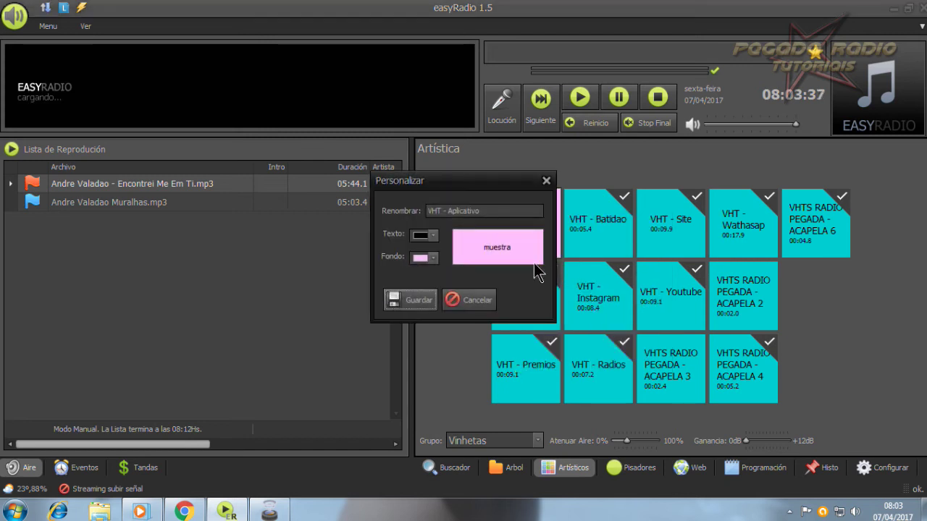
click(432, 258)
click(462, 305)
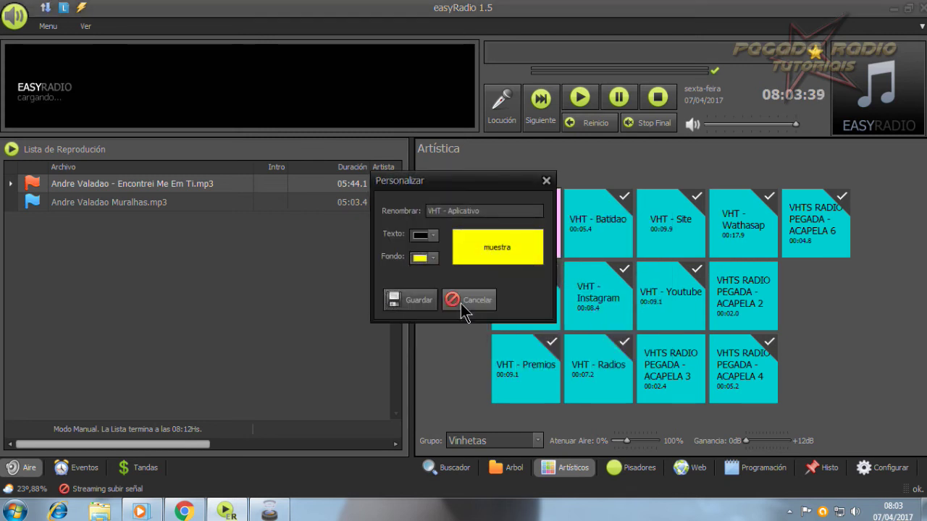
click(432, 259)
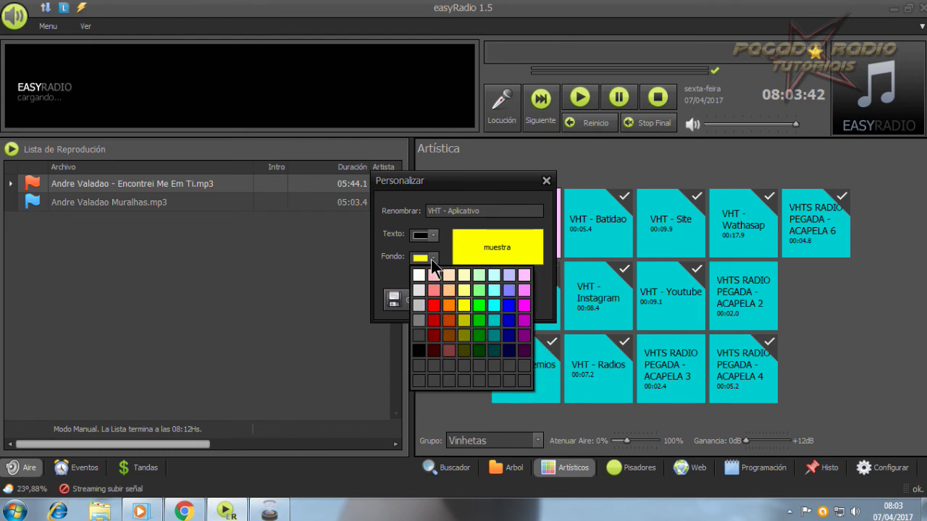
click(401, 298)
click(402, 298)
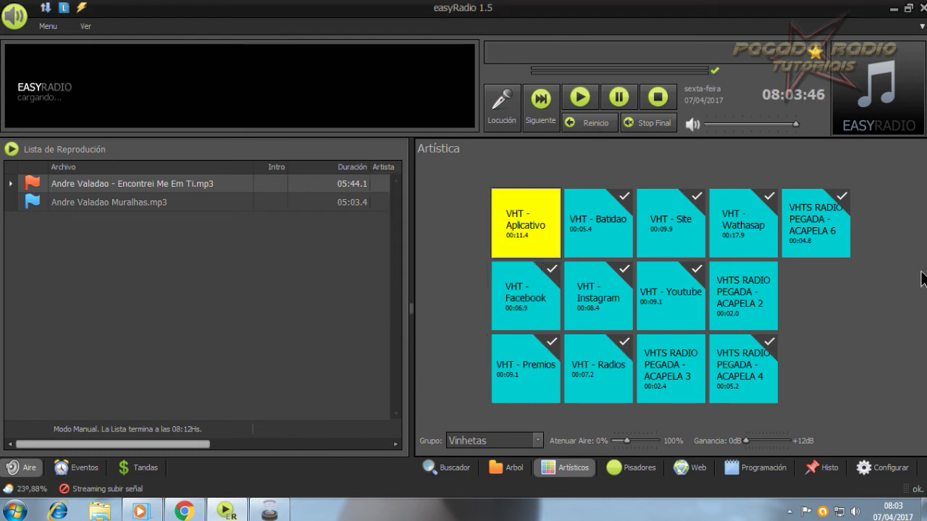
Convert the VHTS RADIO PEGADA - ACAPELA 2 vignette into a Separador and back into a Pisador.
right_click(734, 275)
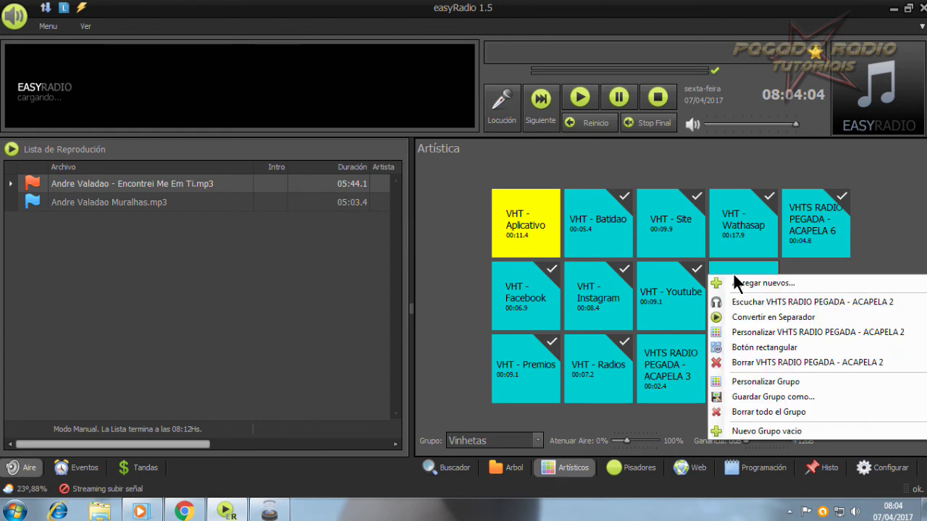
click(750, 320)
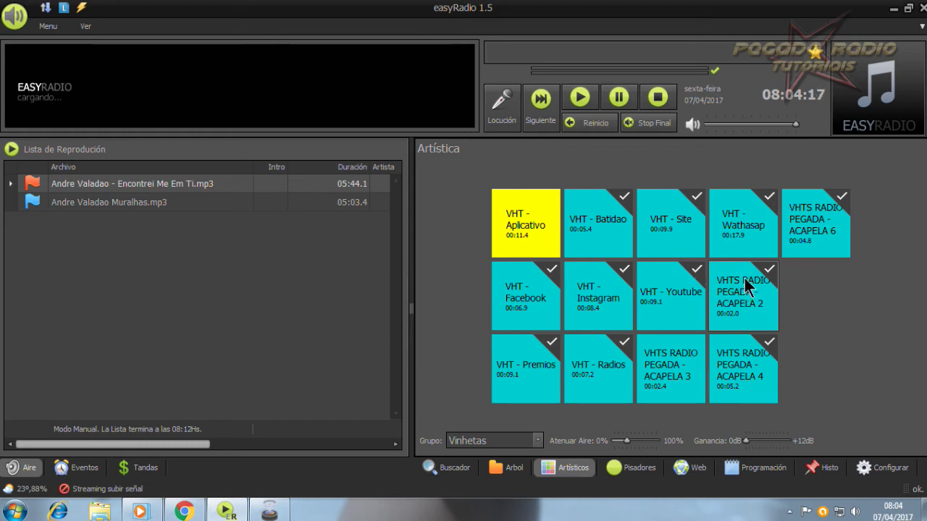
right_click(746, 286)
click(731, 318)
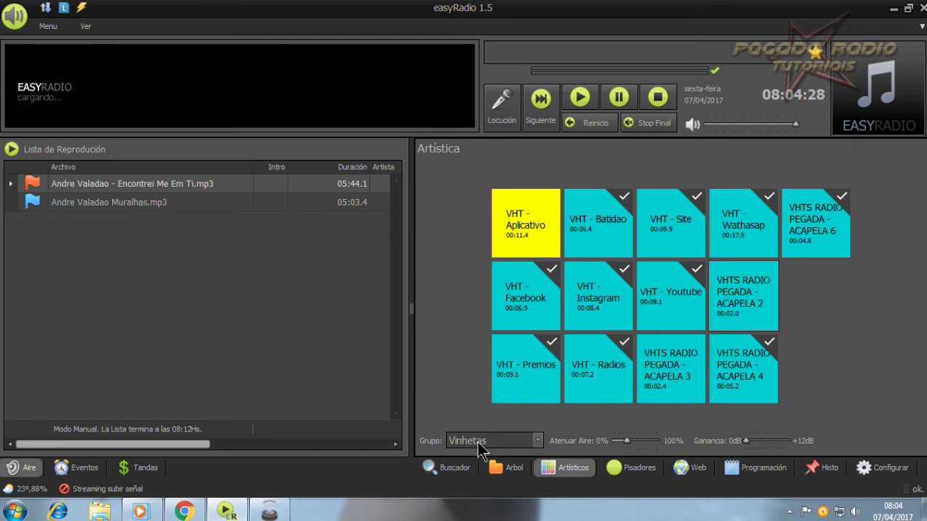
Switch to the Trilhas group and open its file selection for adding new audios, leaving it without adding any.
click(536, 440)
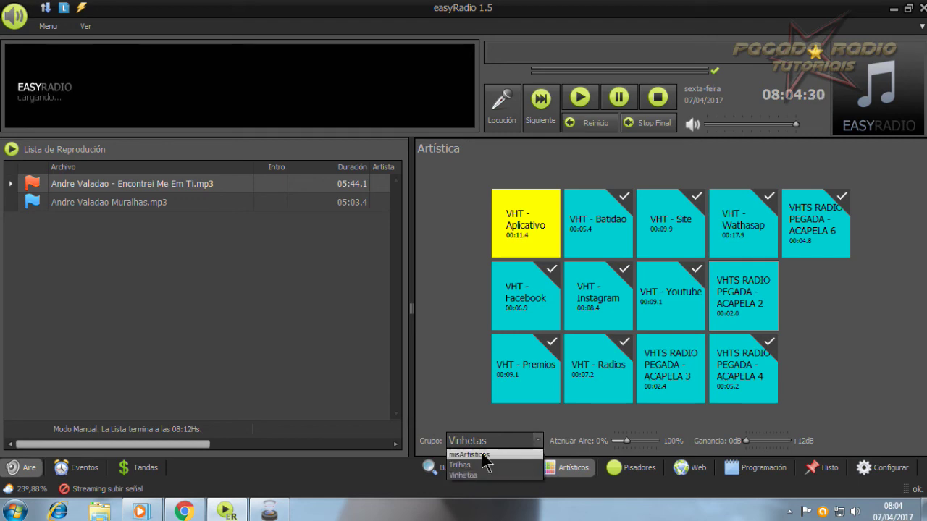
click(463, 467)
right_click(563, 226)
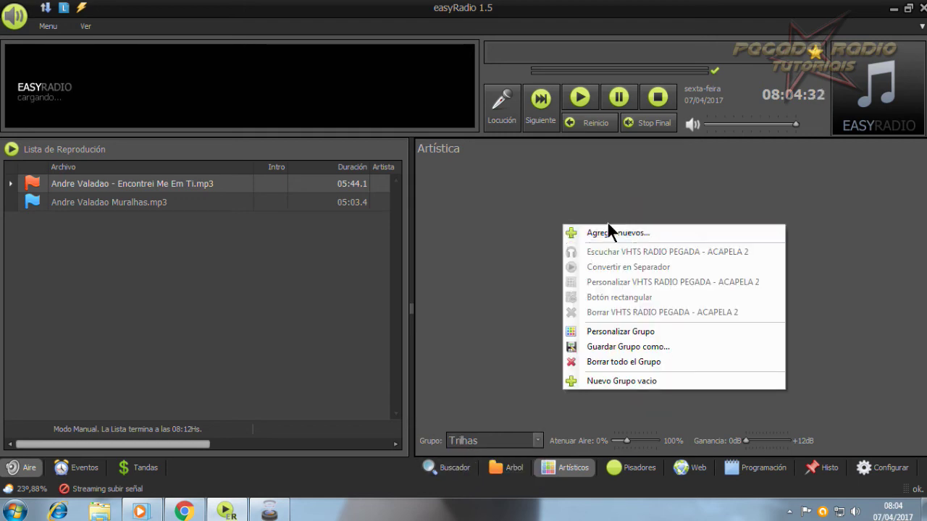
click(610, 234)
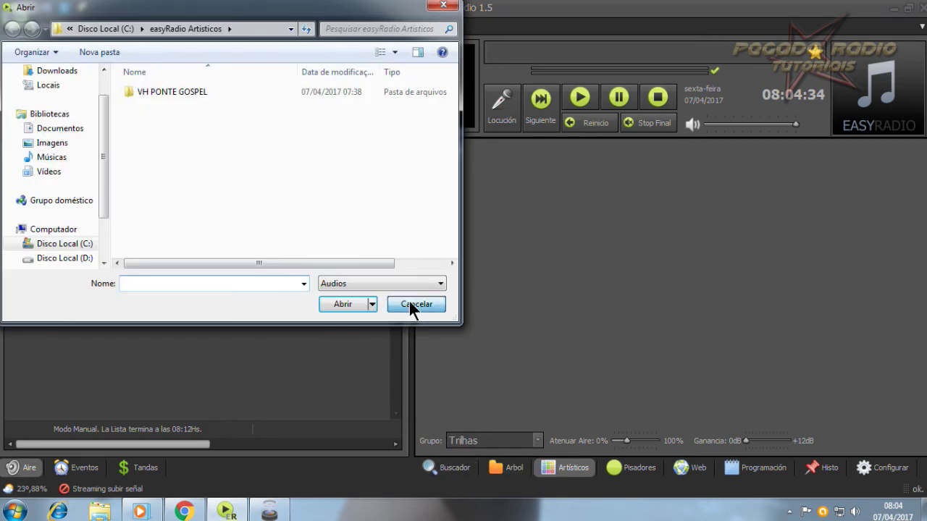
click(408, 297)
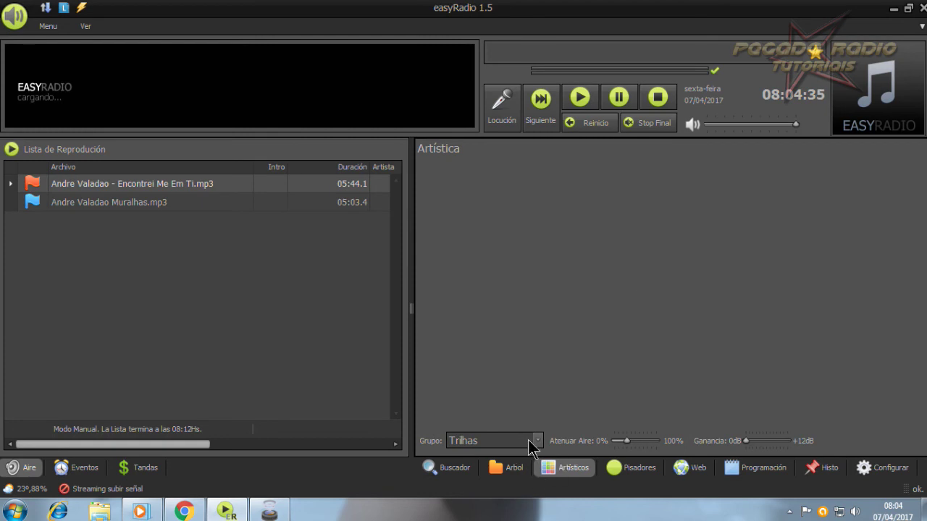
Return to the Vinhetas group and view its group options without choosing any.
click(537, 441)
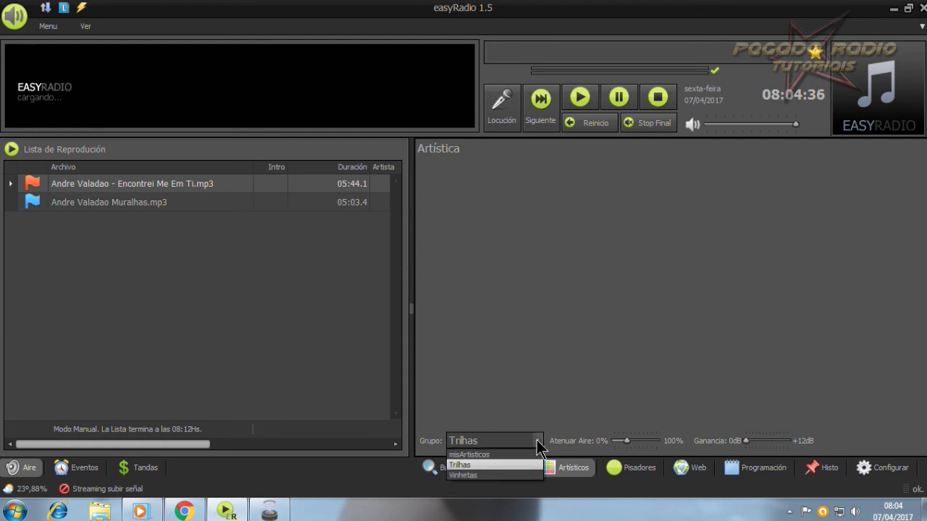
click(478, 476)
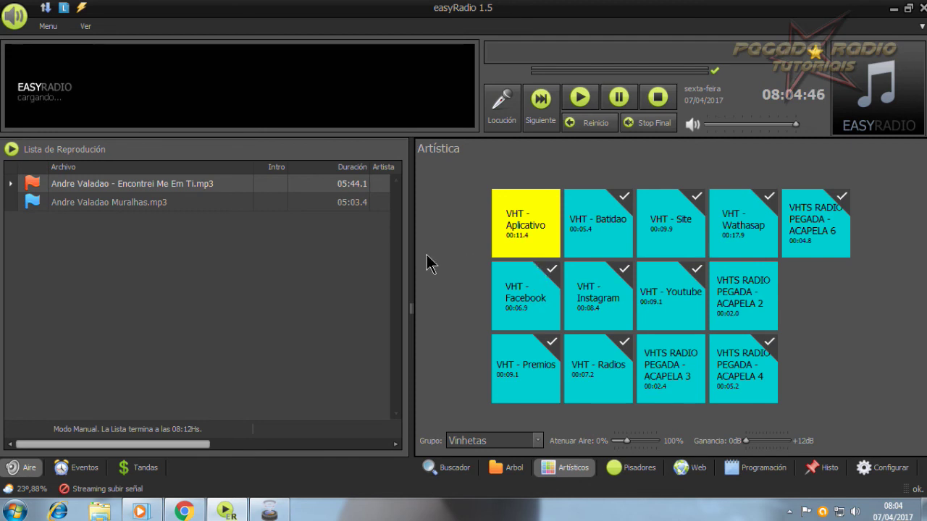
right_click(461, 227)
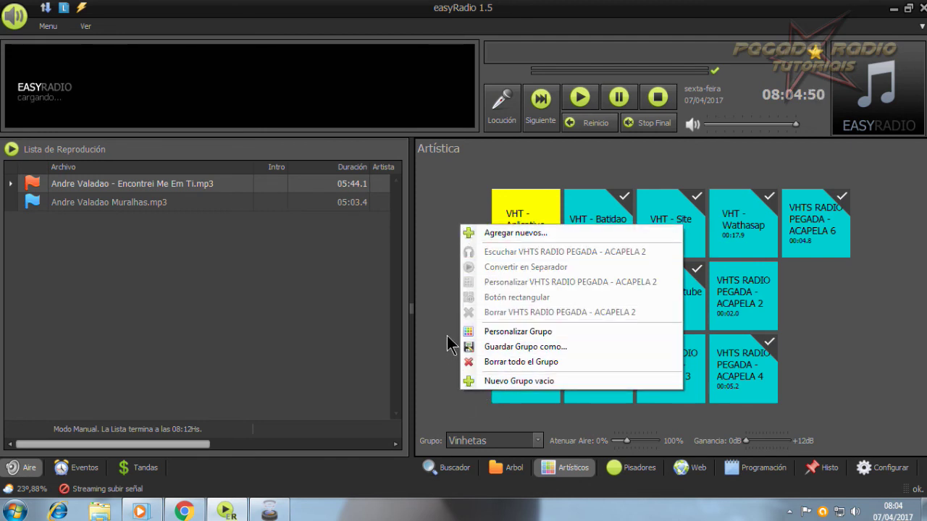
click(449, 309)
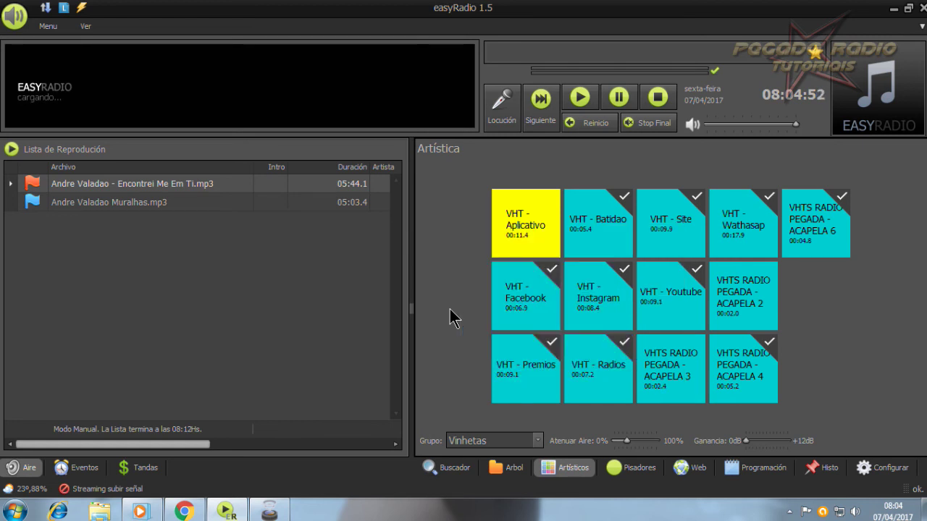